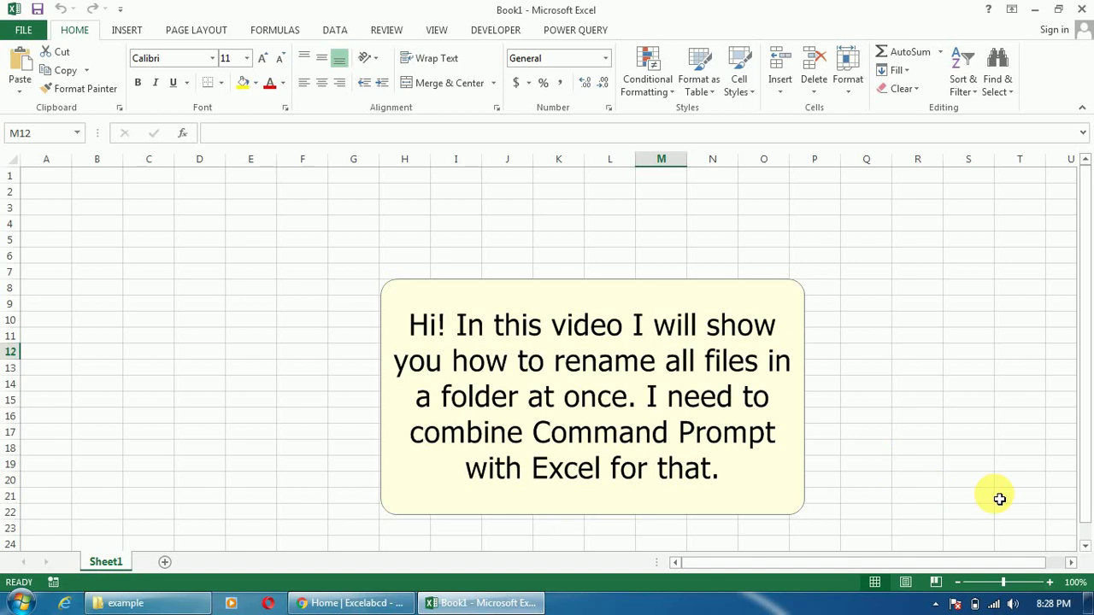
# Browse the 23 textfile documents in the example folder, then return to Book1 in Excel
pyautogui.click(154, 602)
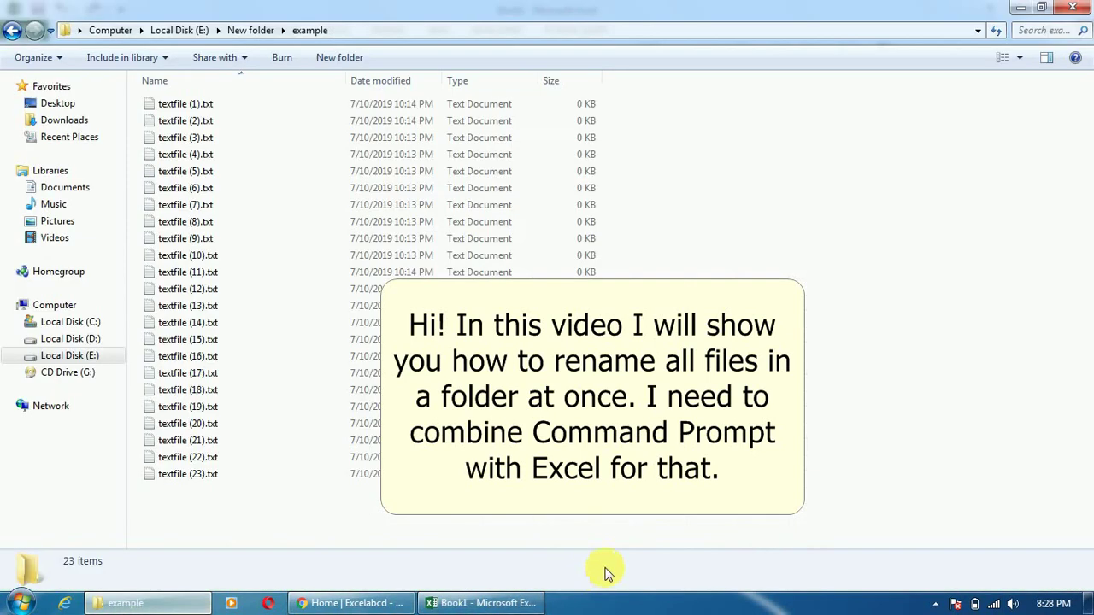
pyautogui.moveTo(852, 479)
pyautogui.mouseDown()
pyautogui.moveTo(413, 272)
pyautogui.moveTo(231, 106)
pyautogui.mouseUp()
pyautogui.click(632, 239)
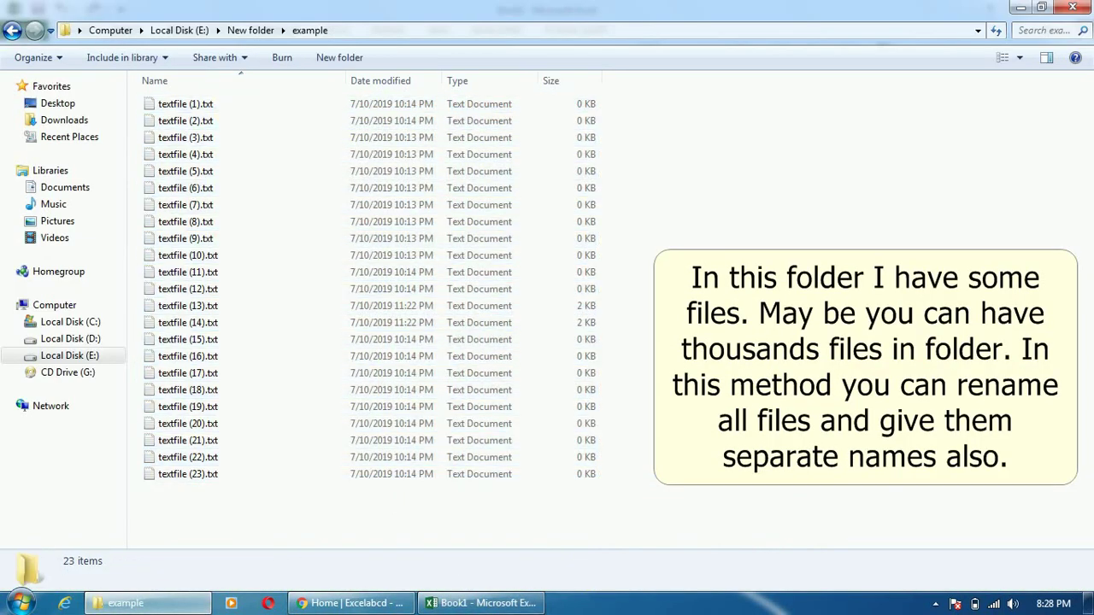
pyautogui.click(474, 603)
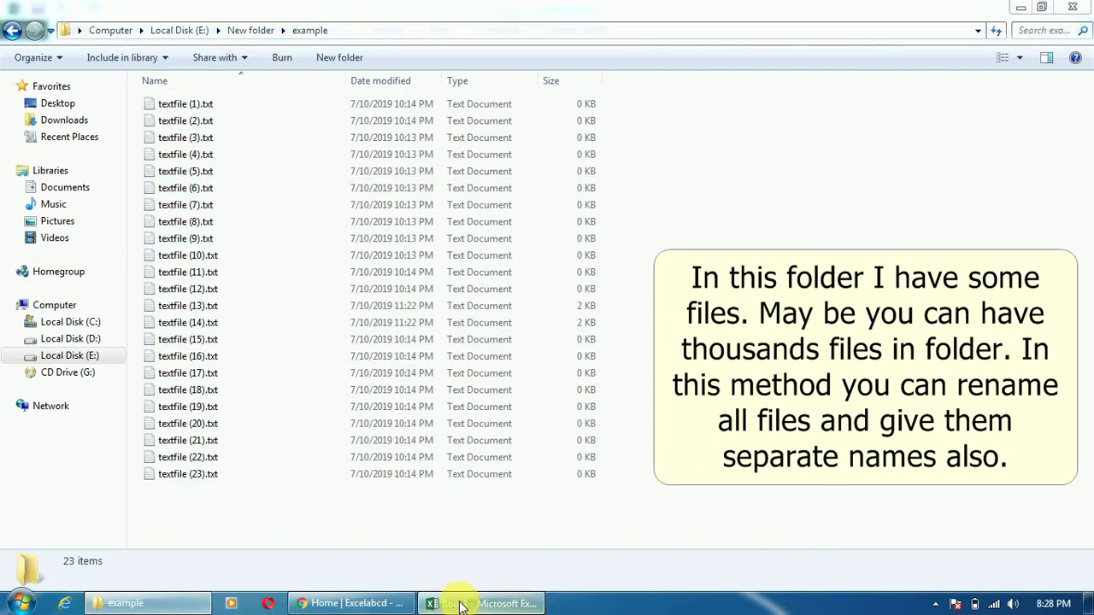
pyautogui.click(136, 603)
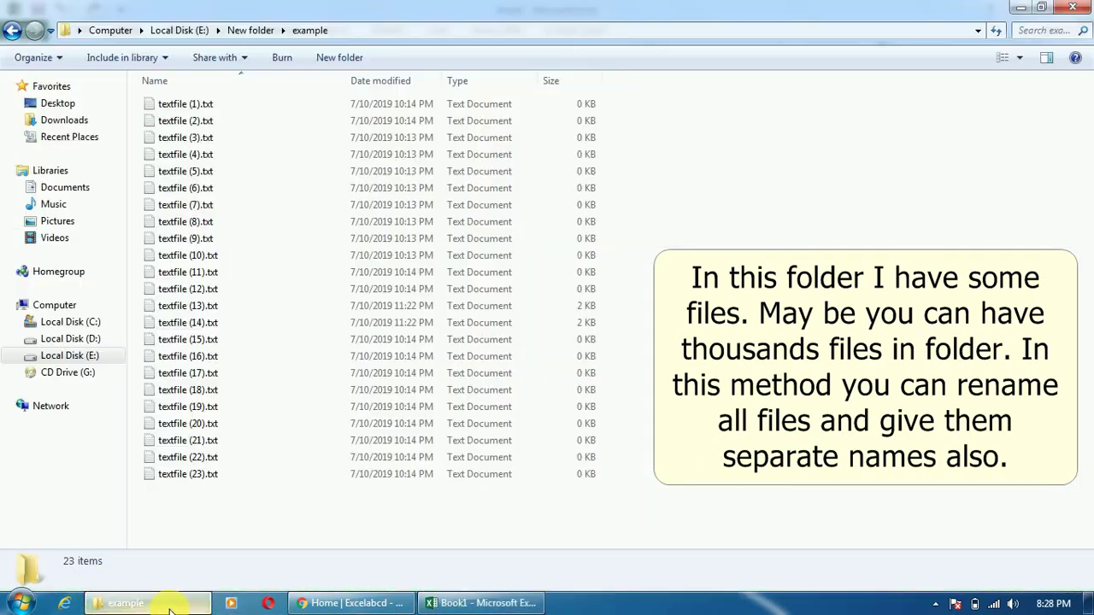
pyautogui.click(509, 603)
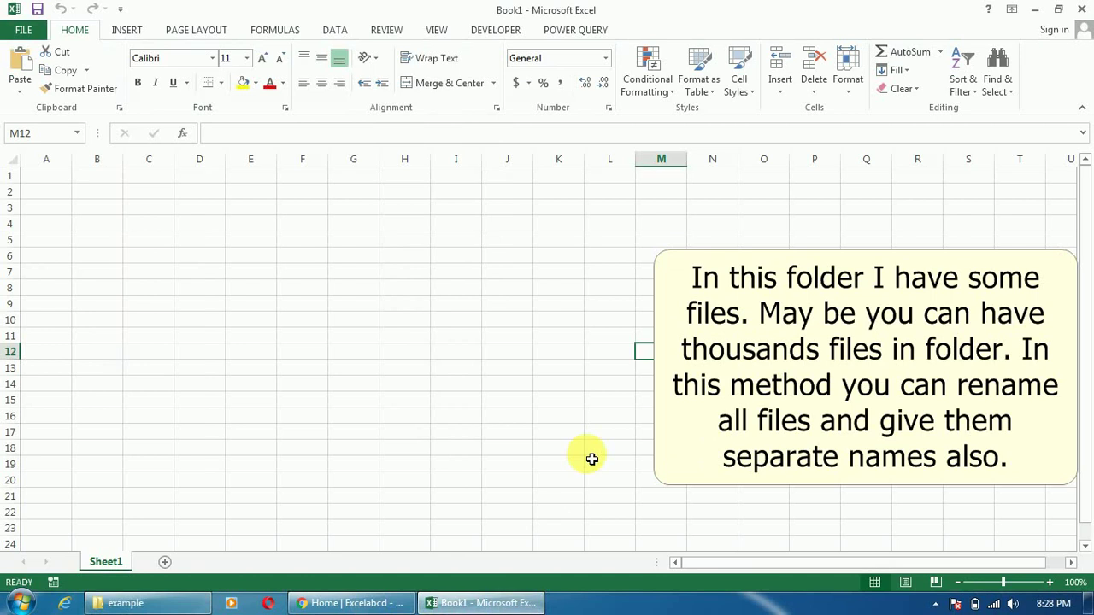
# Launch cmd, climb to C:\ with cd.. twice, switch to drive E:, and show the example folder
pyautogui.press('super+r')
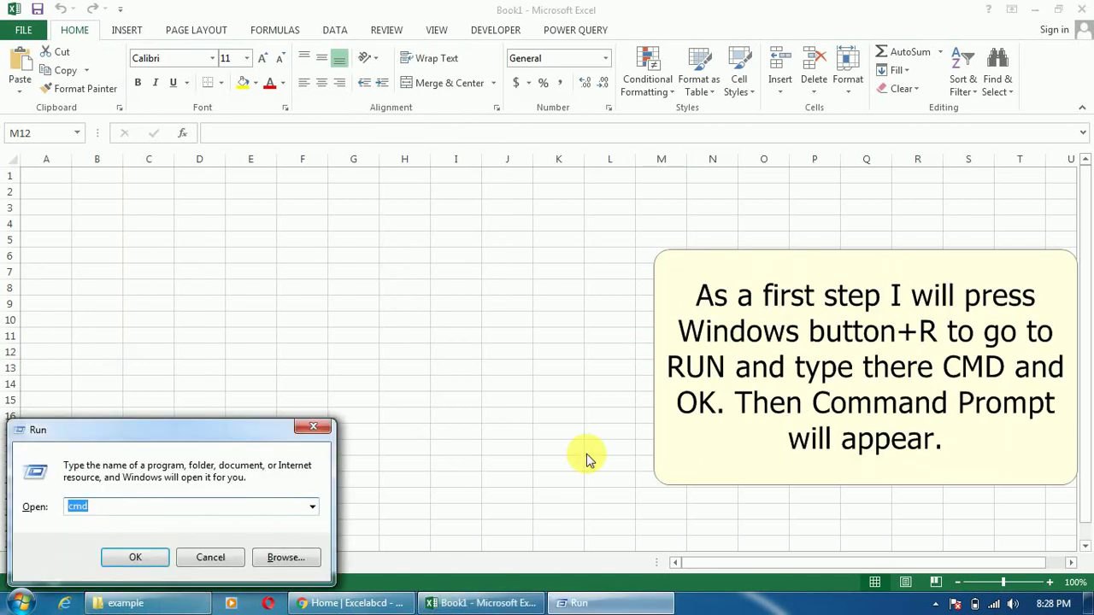
pyautogui.press('Return')
pyautogui.write('cd..')
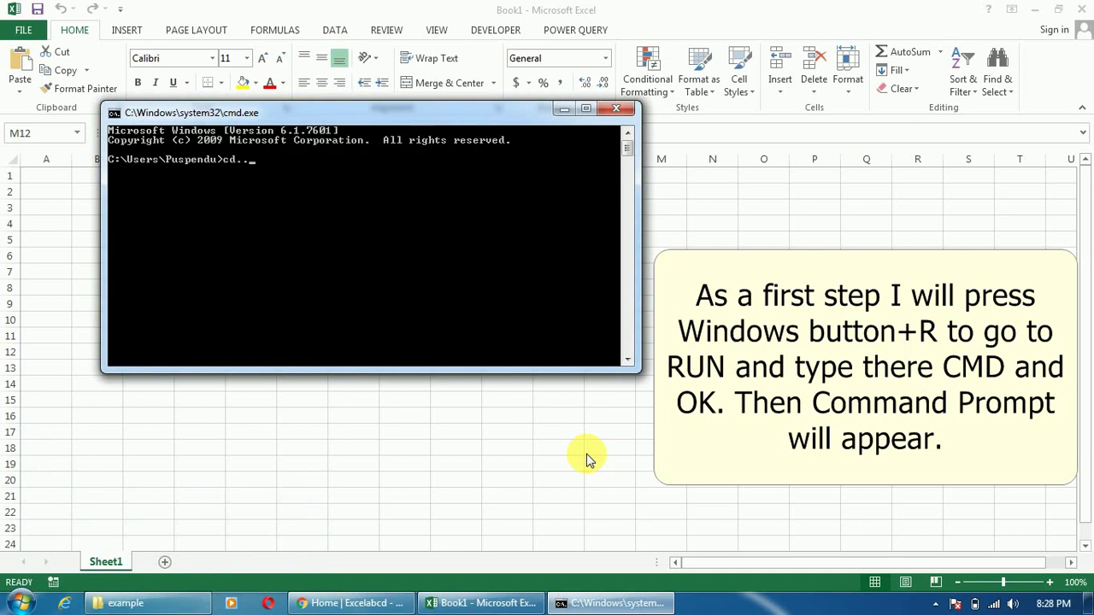
pyautogui.press('Return')
pyautogui.write('cd..')
pyautogui.press('Return')
pyautogui.press('Return')
pyautogui.write('e')
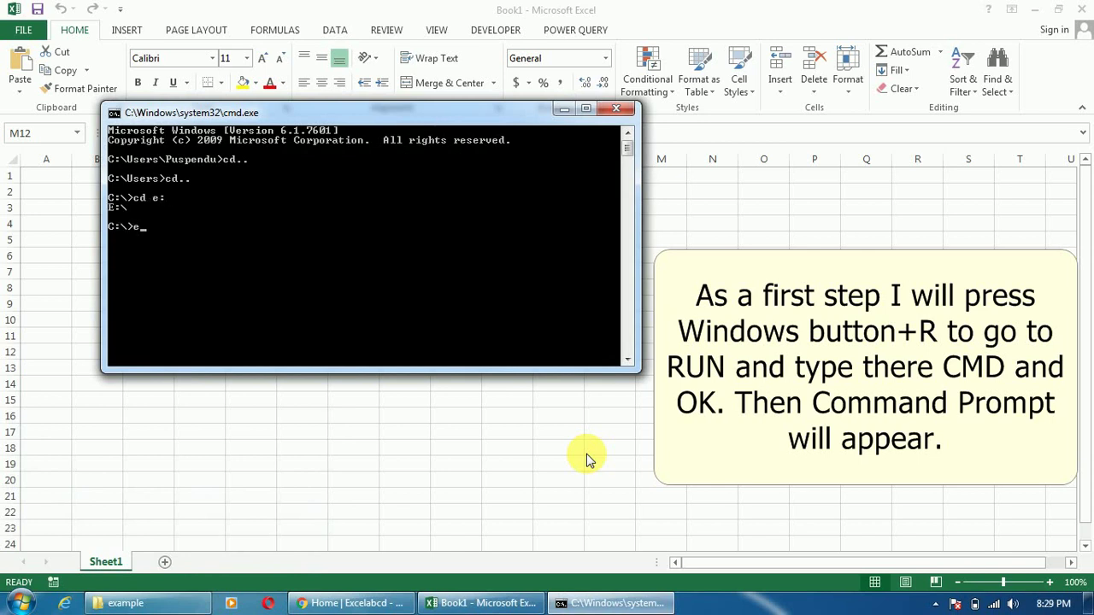
pyautogui.write(':')
pyautogui.press('Return')
pyautogui.click(201, 603)
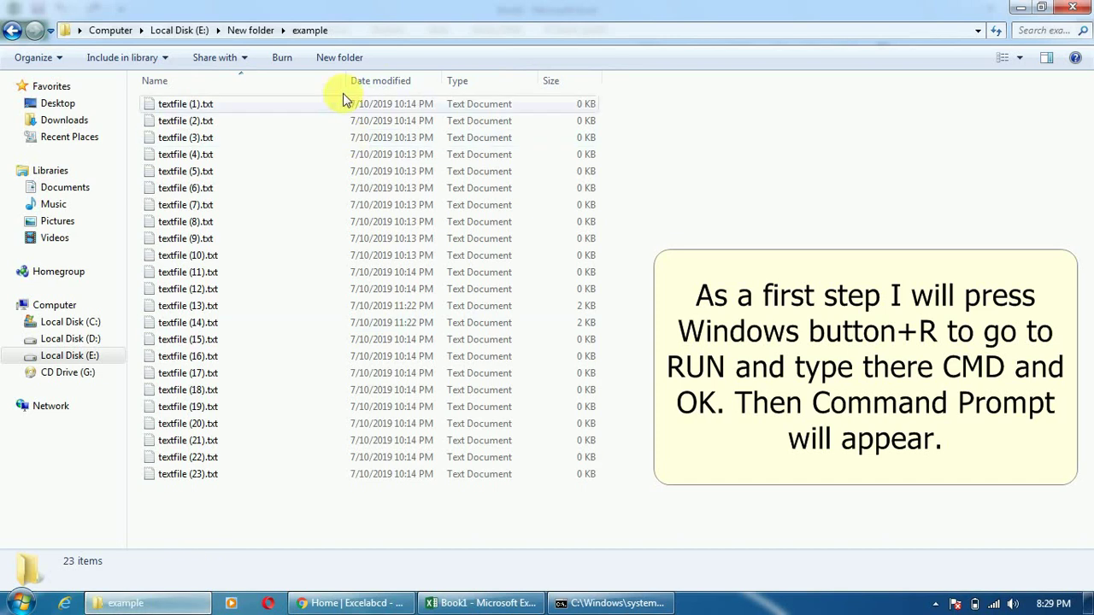
# Change the prompt into E:\New folder\example and run dir>dir.txt to save its listing
pyautogui.click(400, 34)
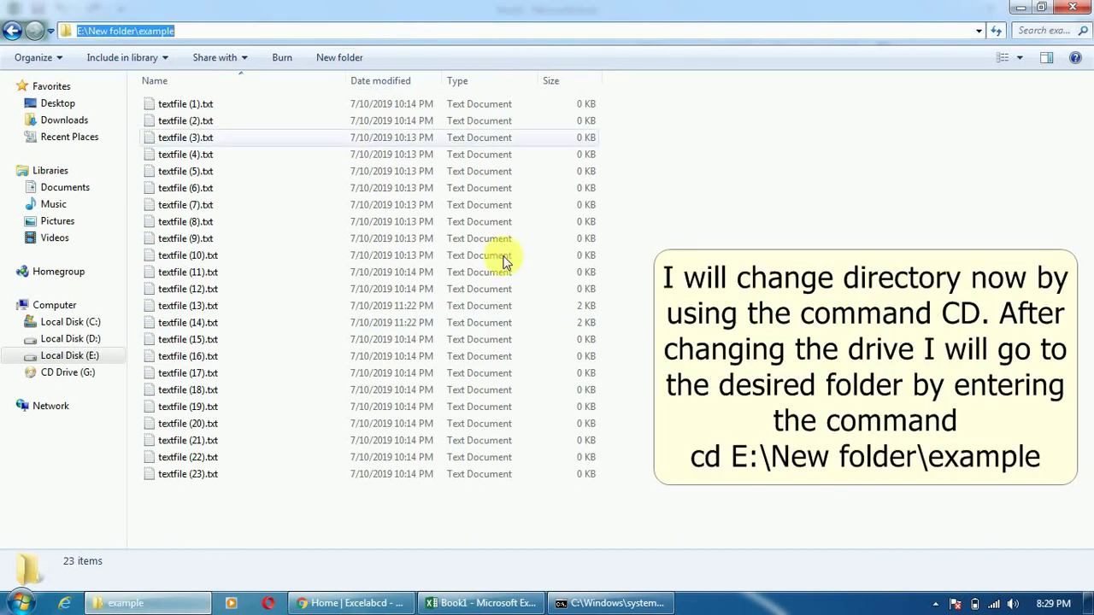
pyautogui.click(617, 603)
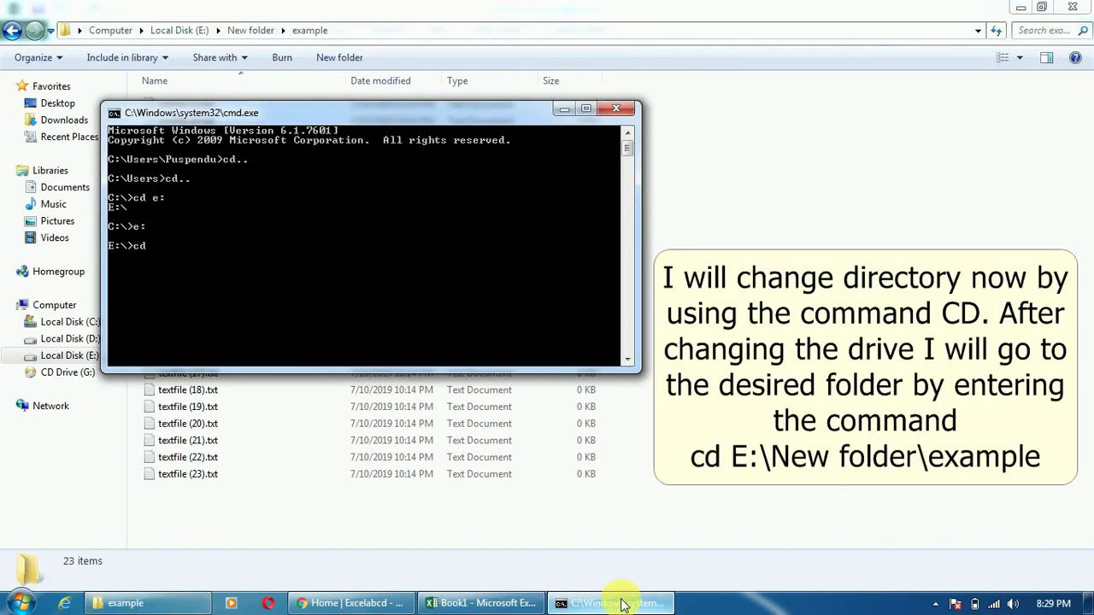
pyautogui.rightClick(248, 112)
pyautogui.moveTo(333, 245)
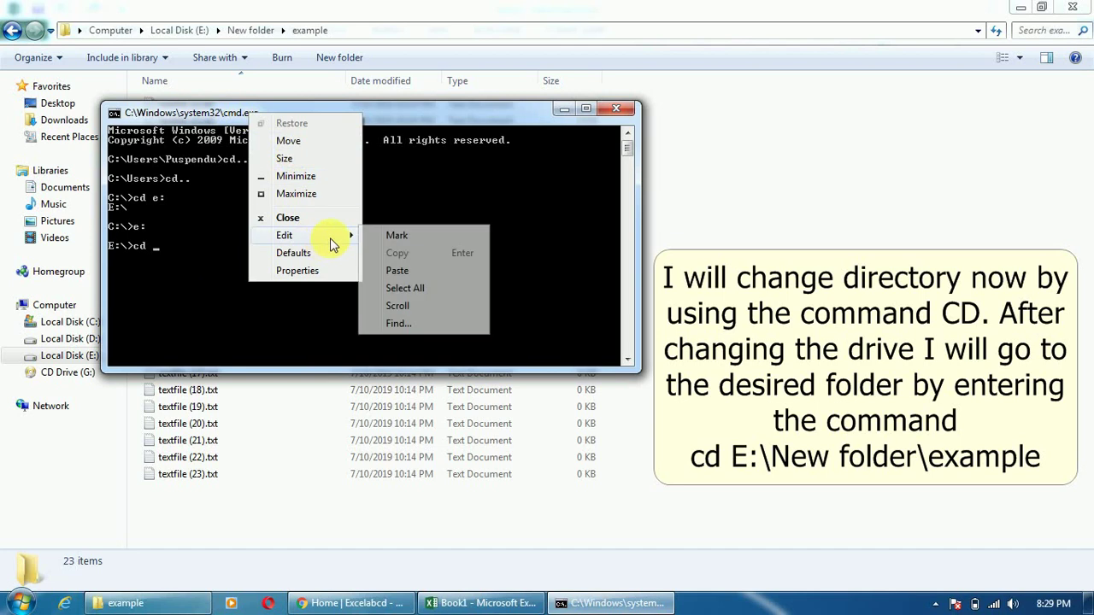
pyautogui.click(416, 271)
pyautogui.press('Return')
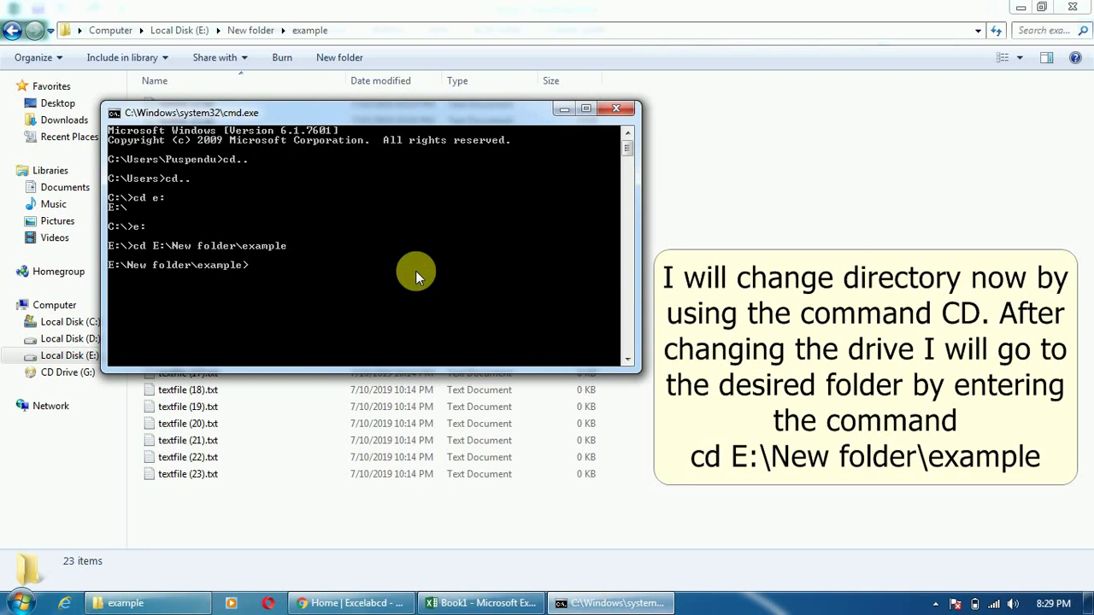
pyautogui.write('di')
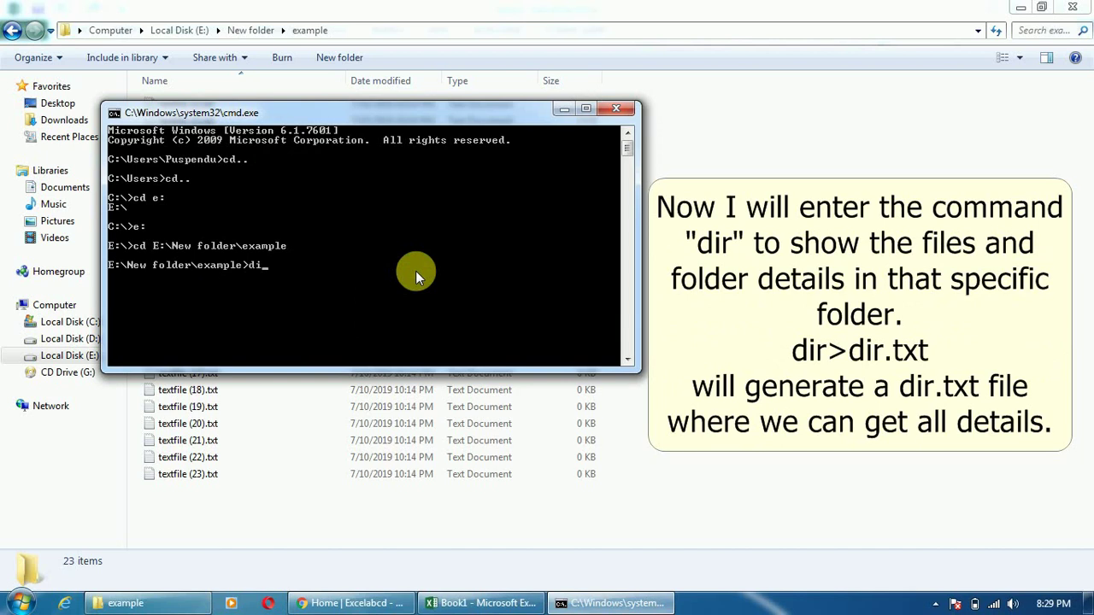
pyautogui.write('r>')
pyautogui.write('d')
pyautogui.write('ir.t')
pyautogui.write('xt')
pyautogui.press('Return')
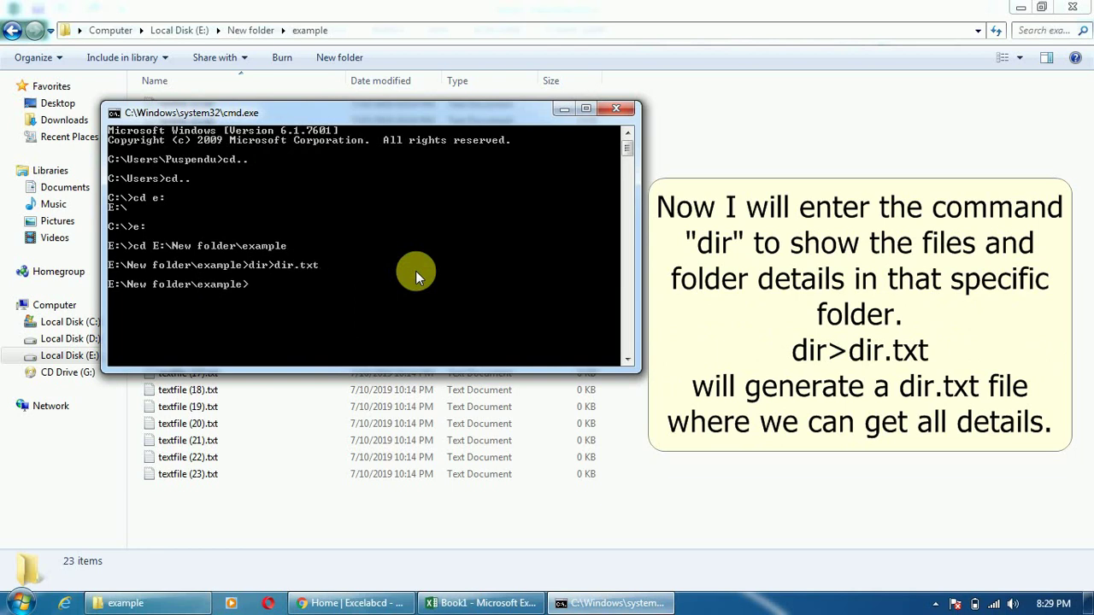
# Open dir.txt in Notepad, copy its 23 textfile lines, and close it
pyautogui.click(568, 113)
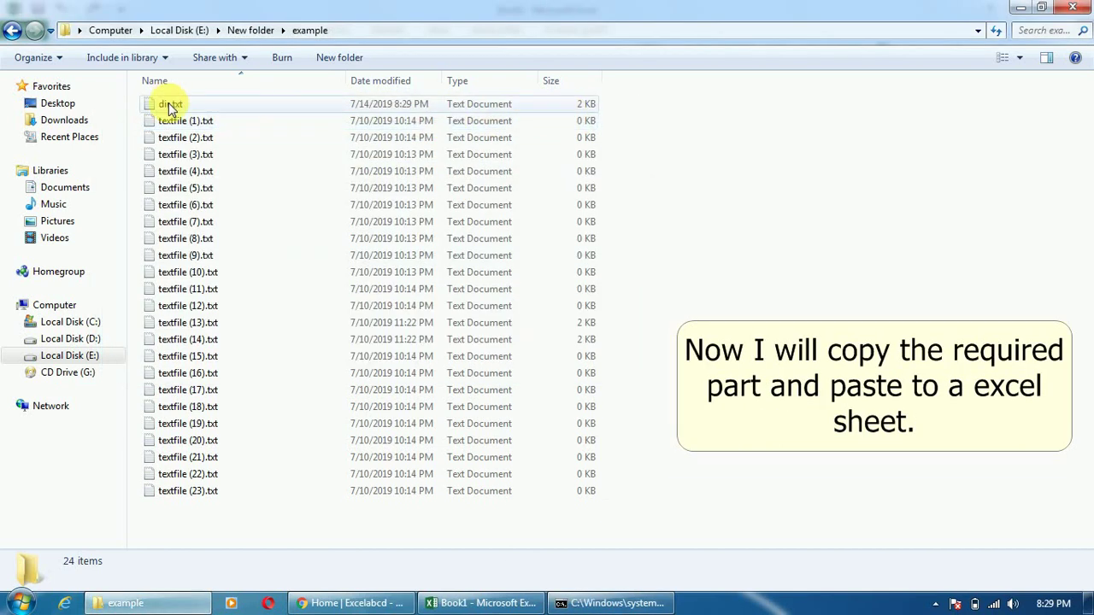
pyautogui.click(172, 105)
pyautogui.doubleClick(172, 105)
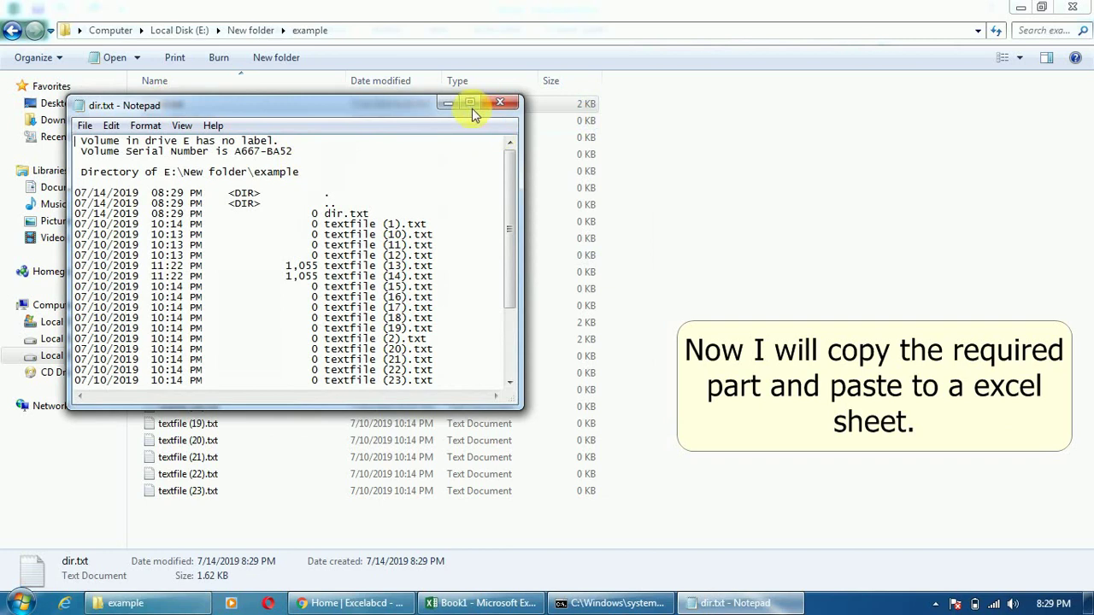
pyautogui.click(472, 106)
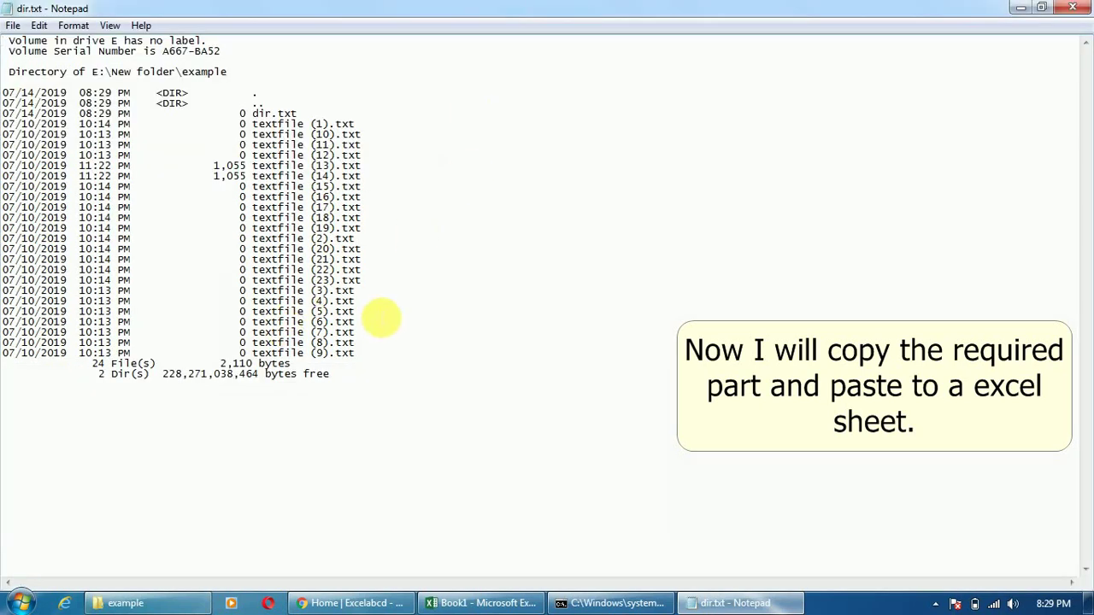
pyautogui.moveTo(359, 354); pyautogui.dragTo(7, 128)
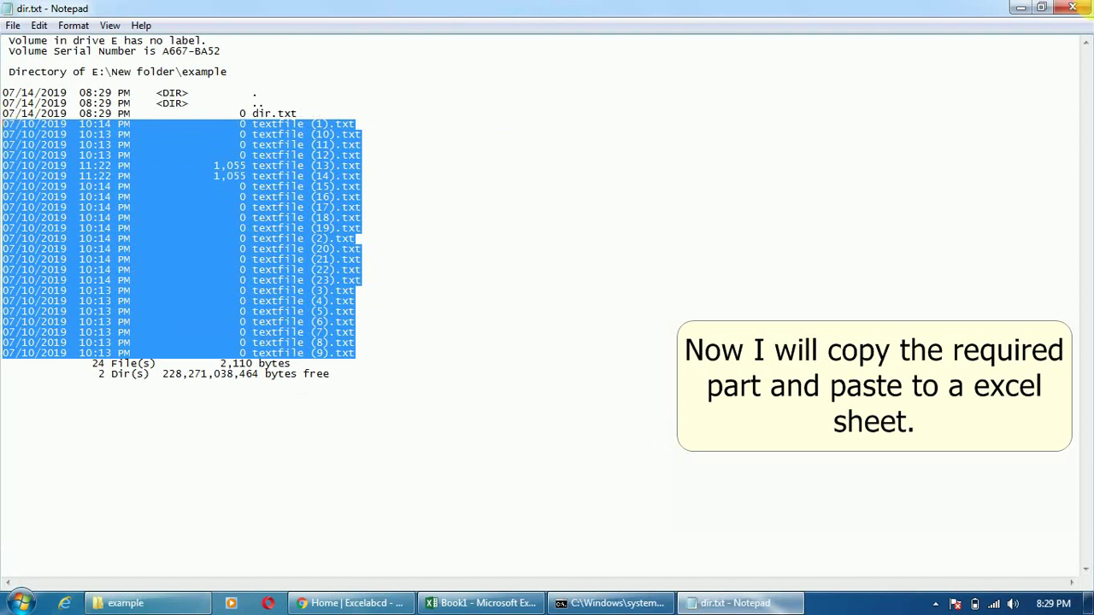
pyautogui.click(1072, 7)
# Paste the copied listing lines into cells A1:A23 of Sheet1
pyautogui.click(532, 605)
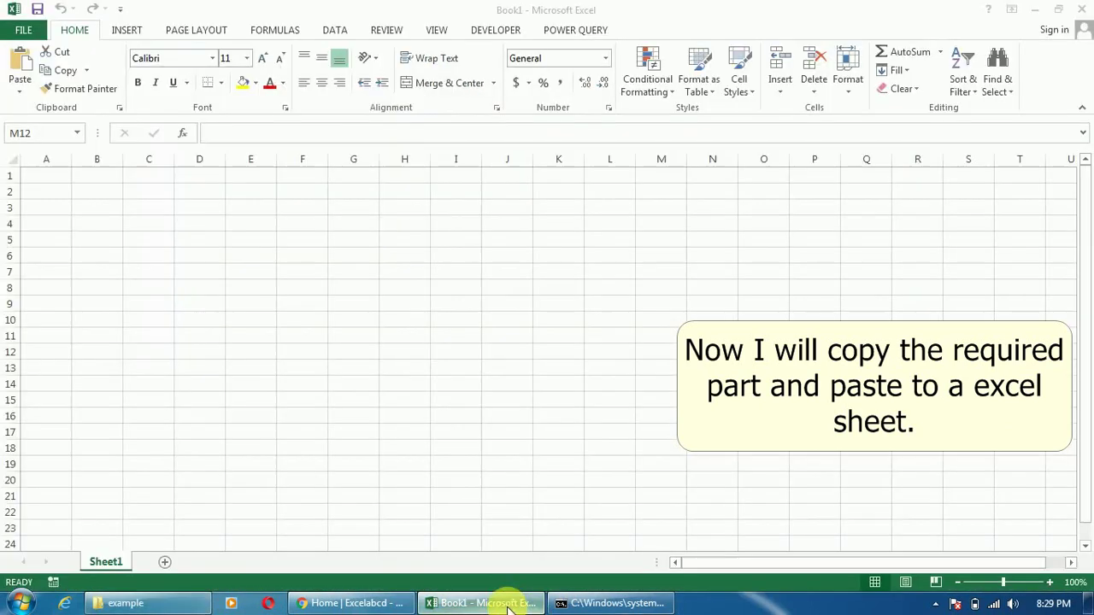
pyautogui.click(53, 176)
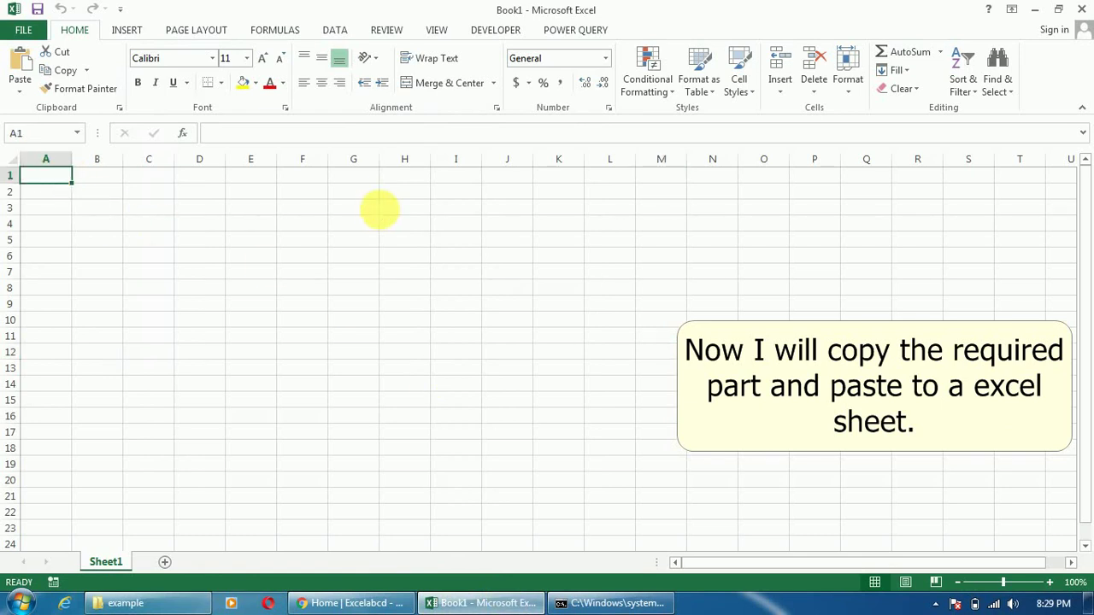
pyautogui.hotkey('ctrl', 'v')
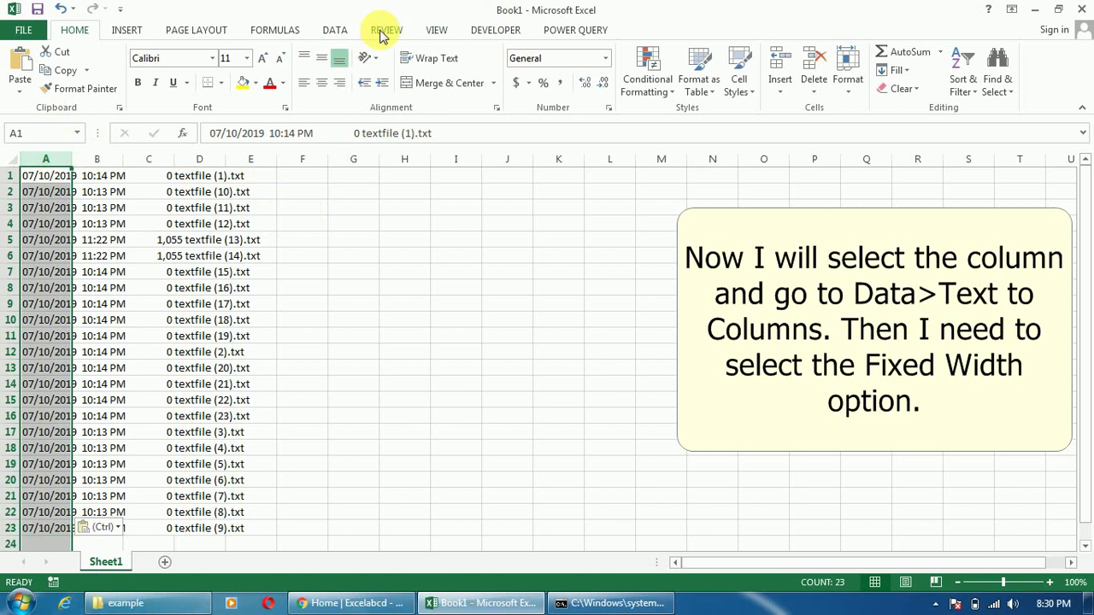
# Run a Fixed width Text to Columns on column A, leaving file names alone in column E
pyautogui.click(335, 30)
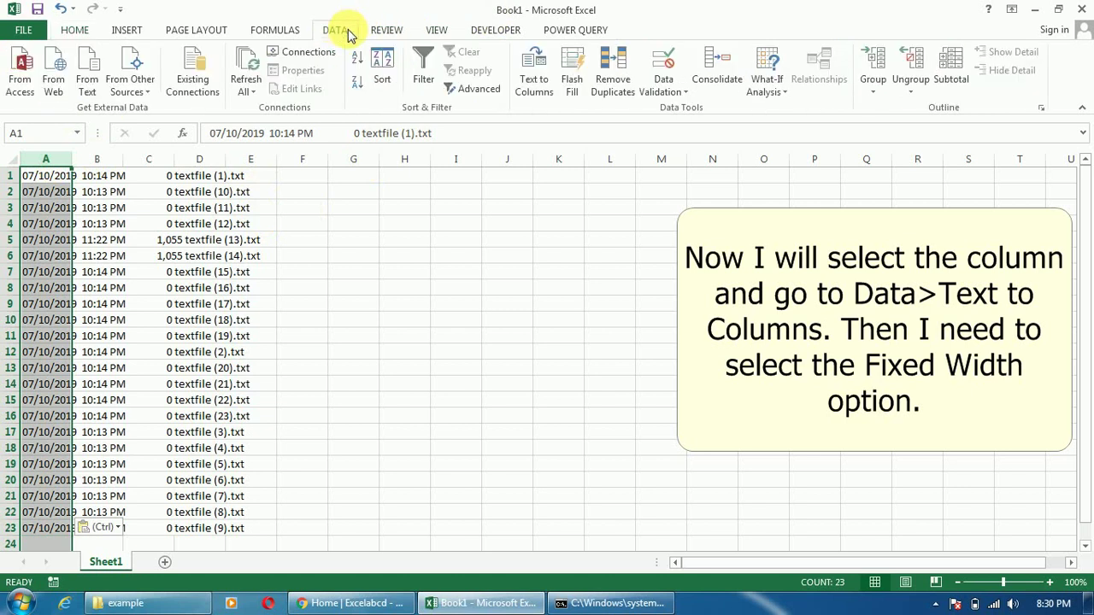
pyautogui.click(547, 86)
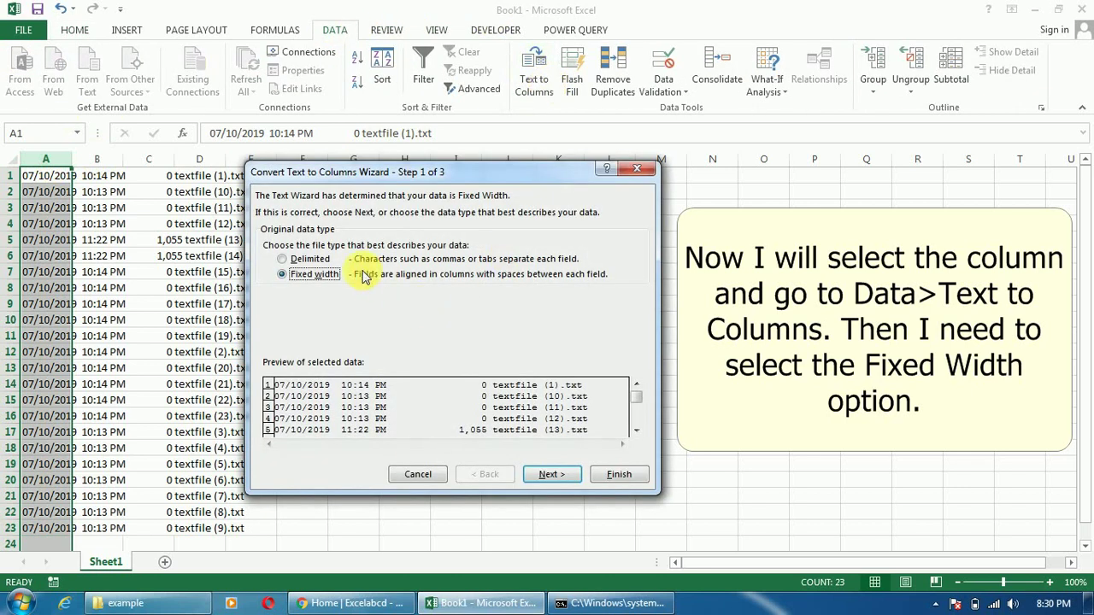
pyautogui.click(551, 475)
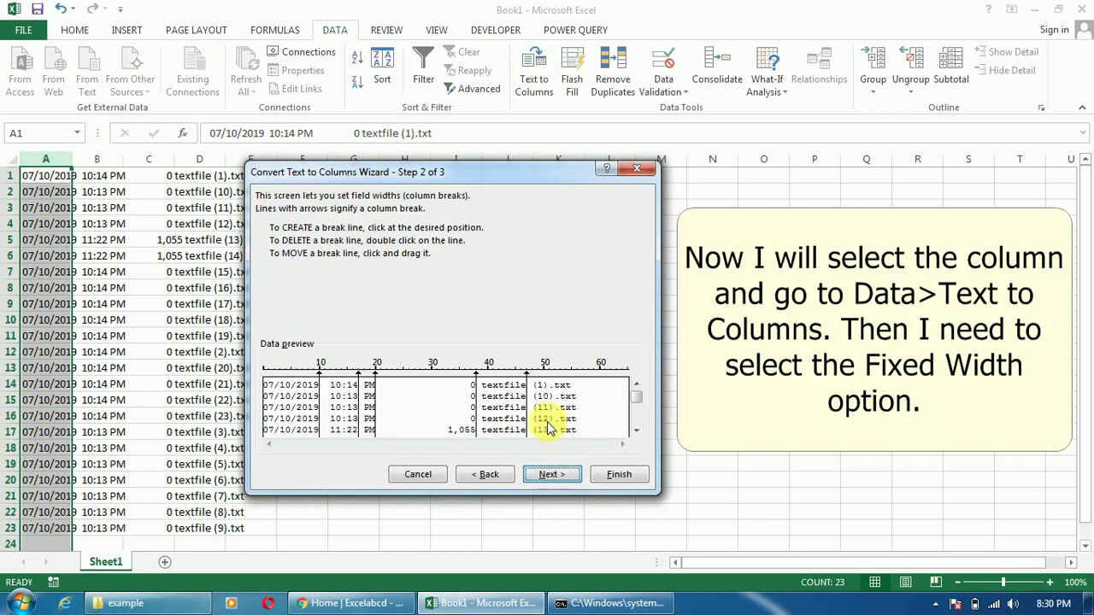
pyautogui.click(636, 431)
pyautogui.click(636, 431)
pyautogui.click(636, 431)
pyautogui.click(636, 431)
pyautogui.click(636, 430)
pyautogui.click(636, 431)
pyautogui.click(636, 431)
pyautogui.click(636, 431)
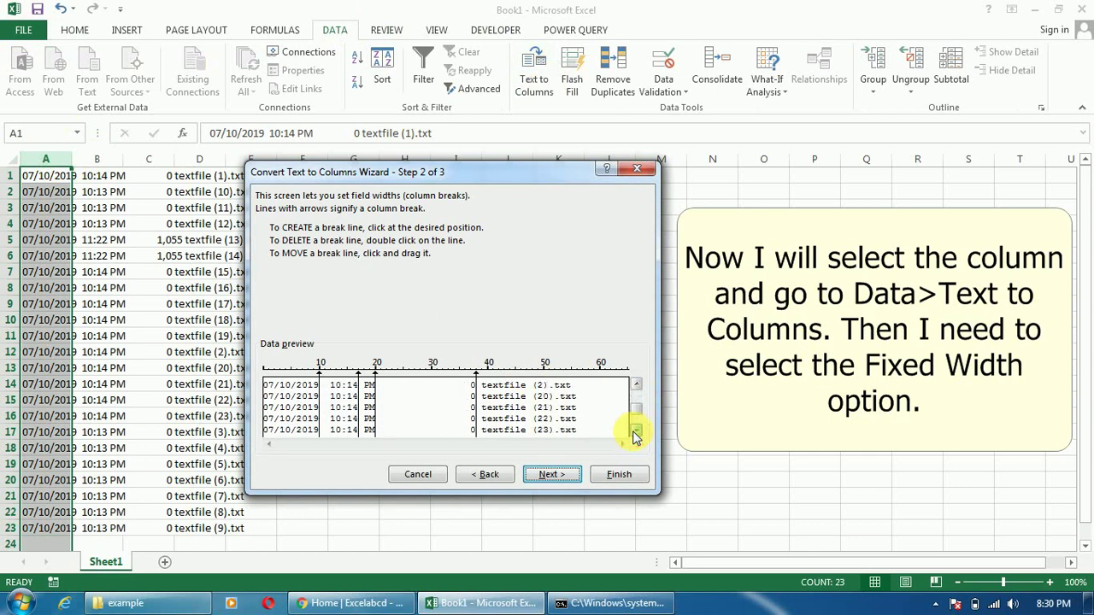
pyautogui.click(636, 430)
pyautogui.click(636, 431)
pyautogui.click(636, 431)
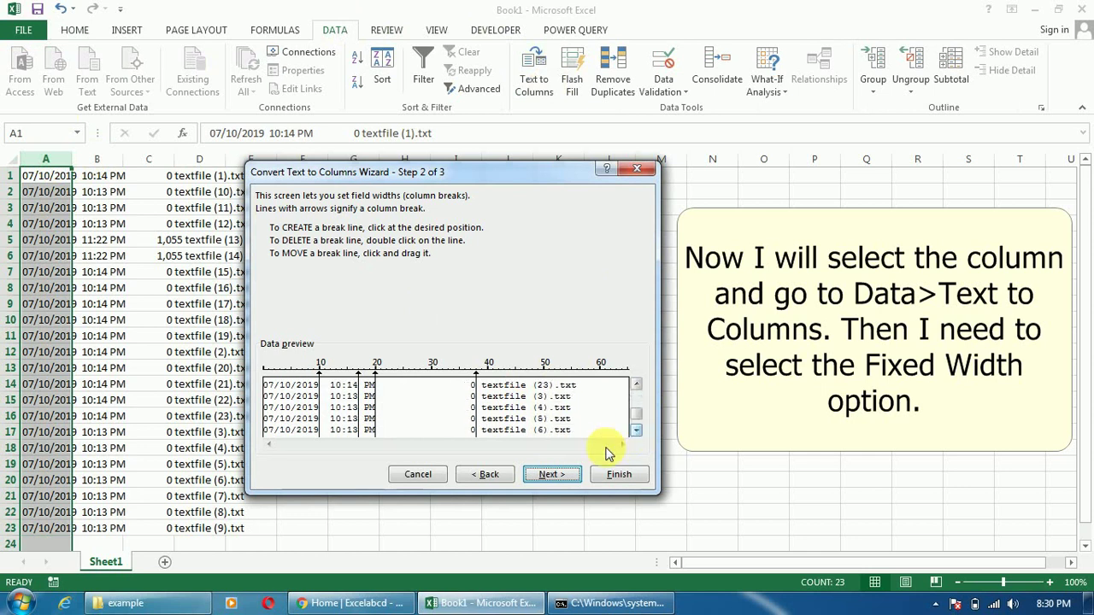
pyautogui.click(564, 475)
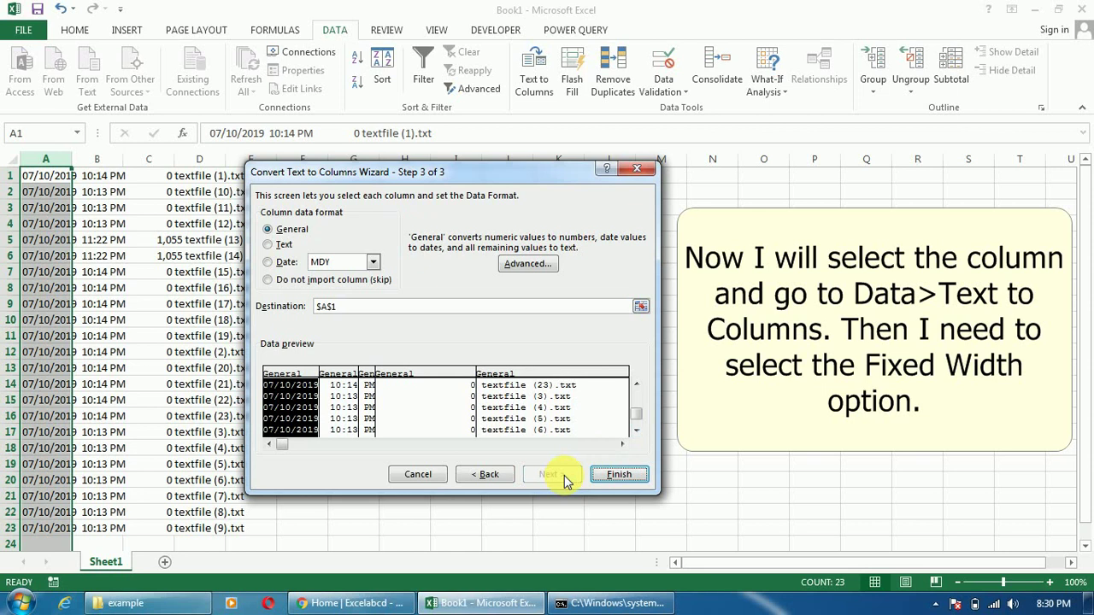
pyautogui.click(618, 475)
pyautogui.click(547, 288)
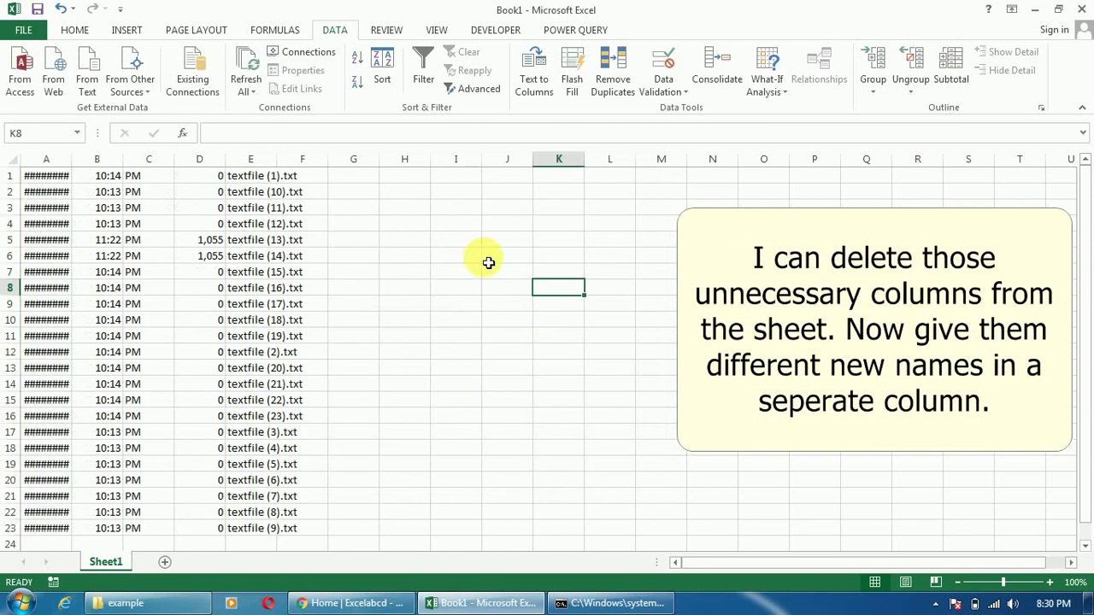
# Delete columns A–D so only the file names remain in column A
pyautogui.doubleClick(276, 159)
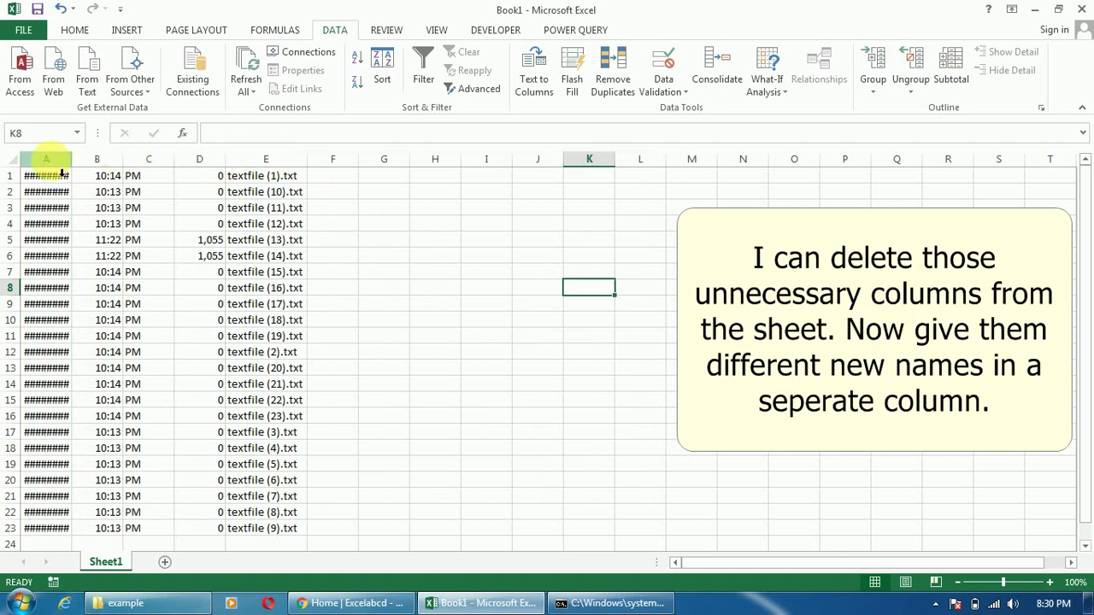
pyautogui.moveTo(56, 160); pyautogui.dragTo(200, 169)
pyautogui.rightClick(201, 170)
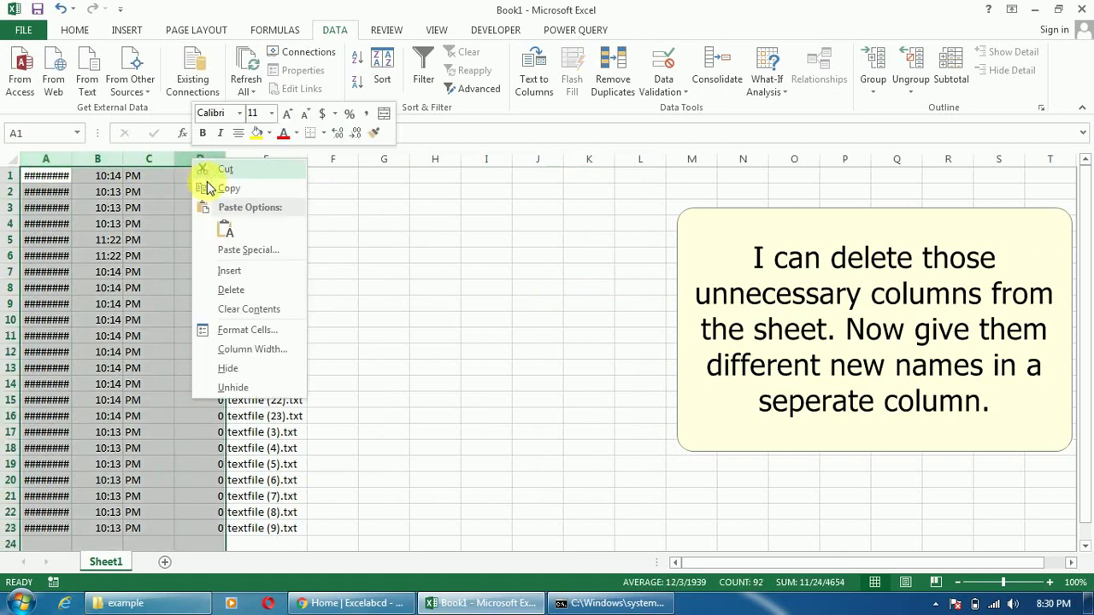
pyautogui.click(239, 288)
pyautogui.click(323, 244)
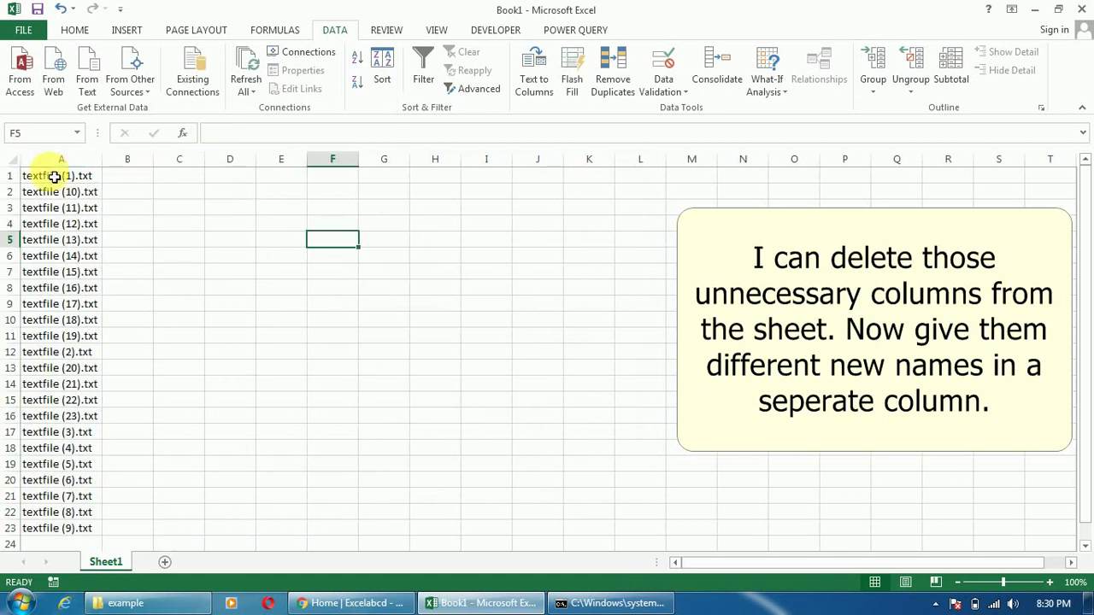
pyautogui.moveTo(54, 175); pyautogui.dragTo(82, 532)
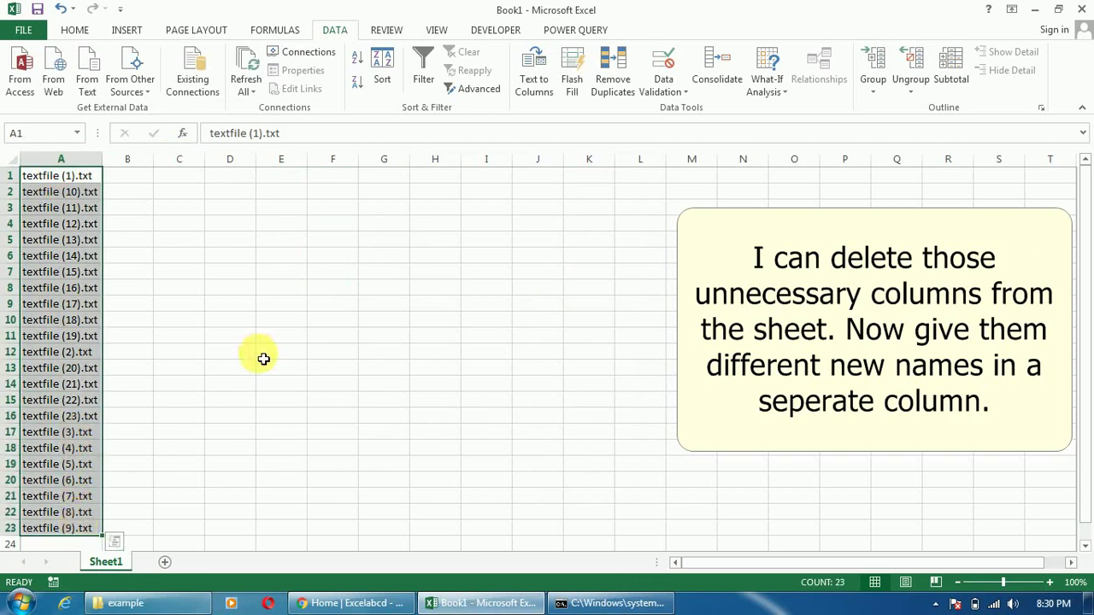
pyautogui.click(365, 292)
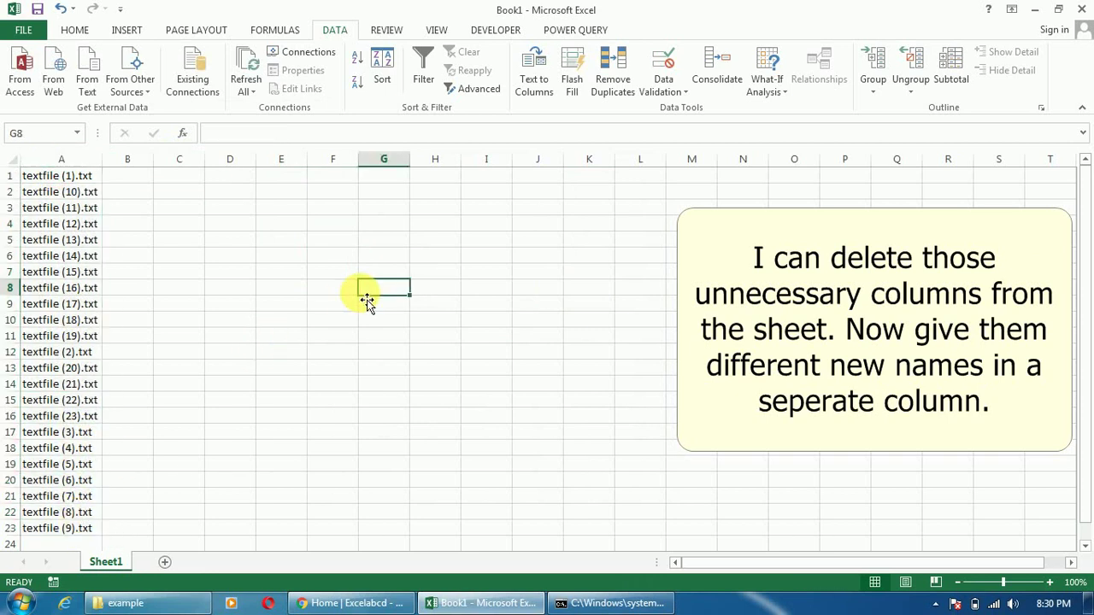
# Fill F1:F23 with the number series 123 to 145
pyautogui.click(333, 182)
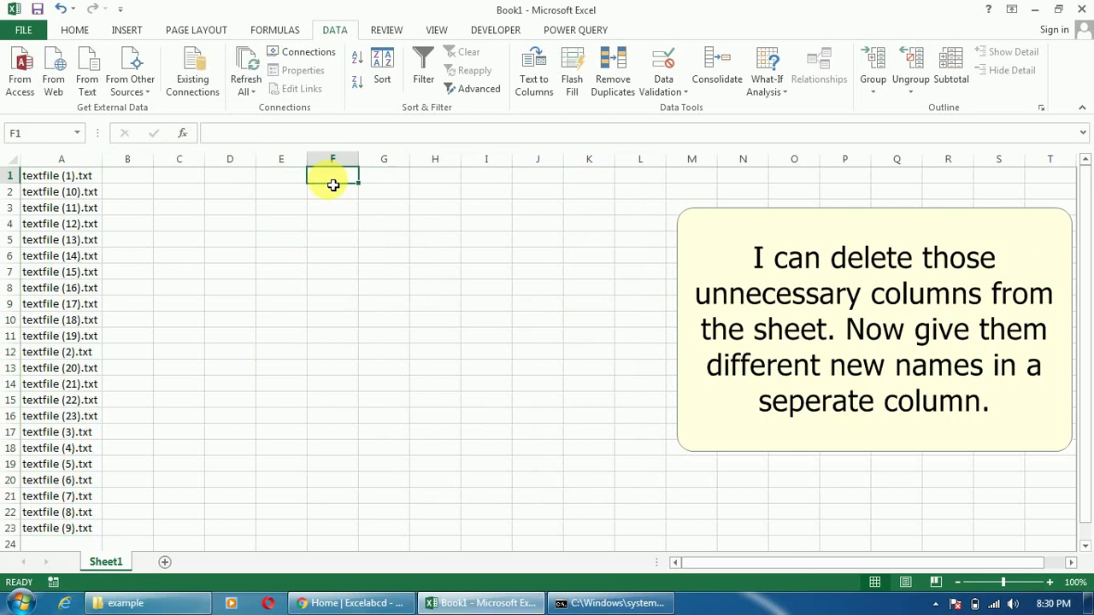
pyautogui.write('123')
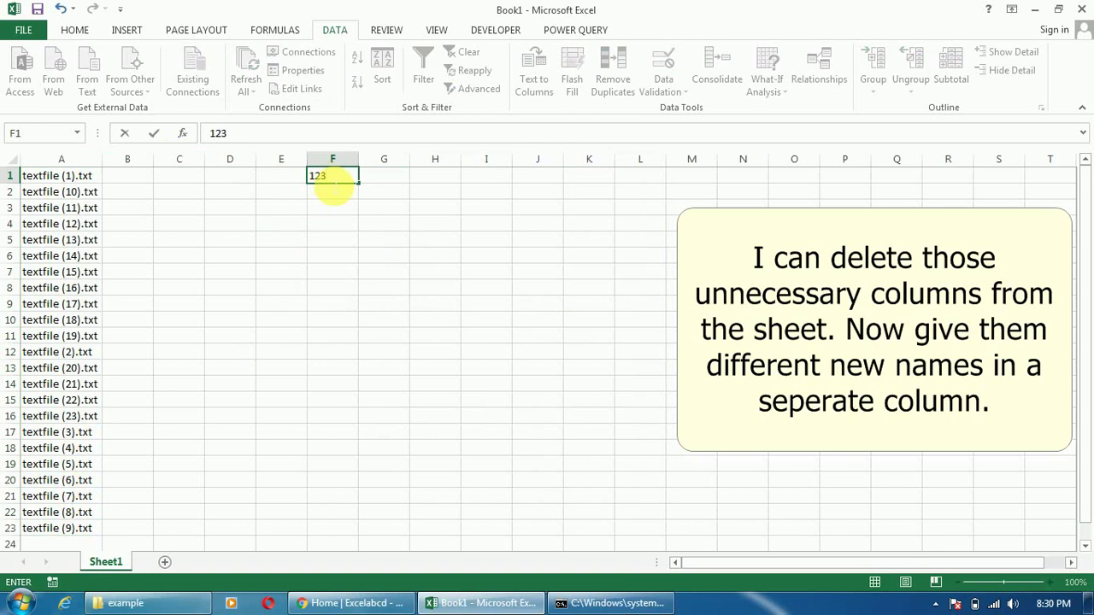
pyautogui.hotkey('ctrl', 'Return')
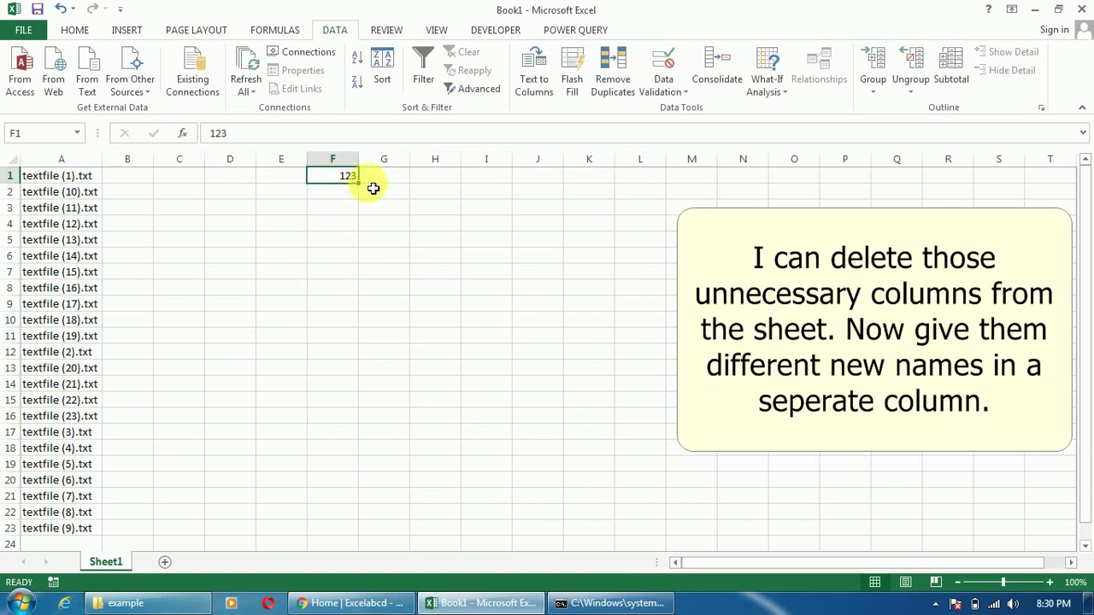
pyautogui.moveTo(359, 185); pyautogui.dragTo(351, 531)
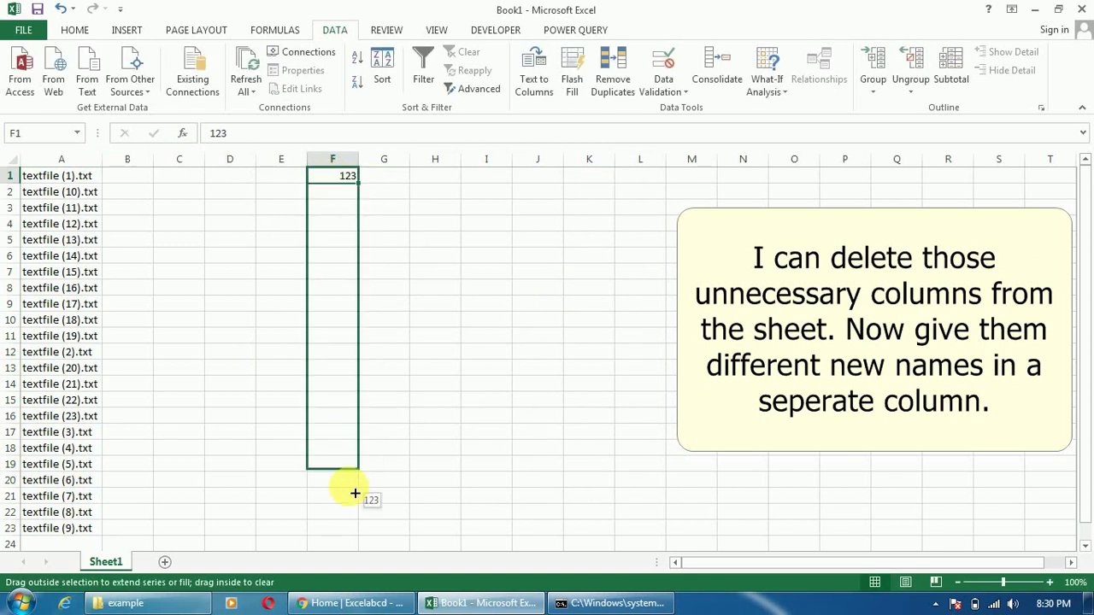
pyautogui.click(367, 528)
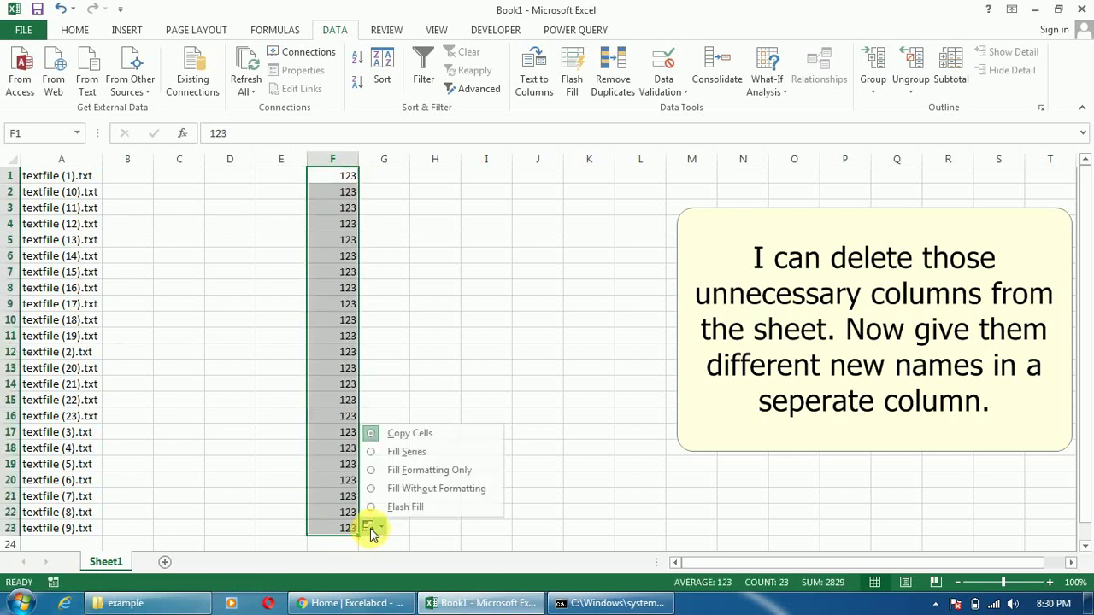
pyautogui.click(405, 453)
pyautogui.click(504, 323)
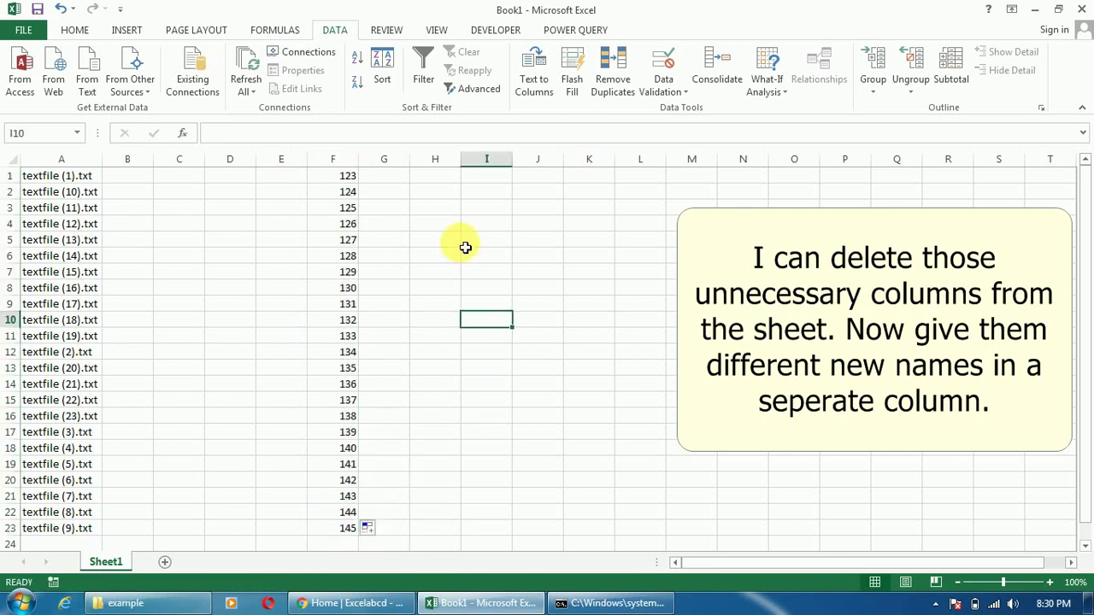
pyautogui.click(229, 224)
pyautogui.click(384, 162)
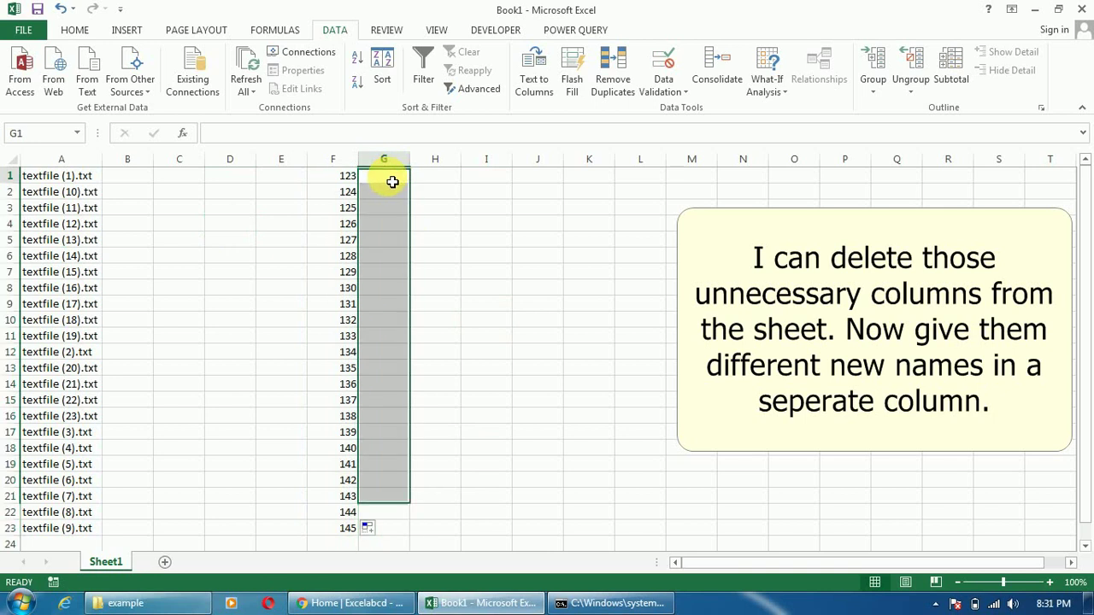
# Fill the extension '.txt' down G1:G23 beside every file row
pyautogui.click(390, 177)
pyautogui.write('.t')
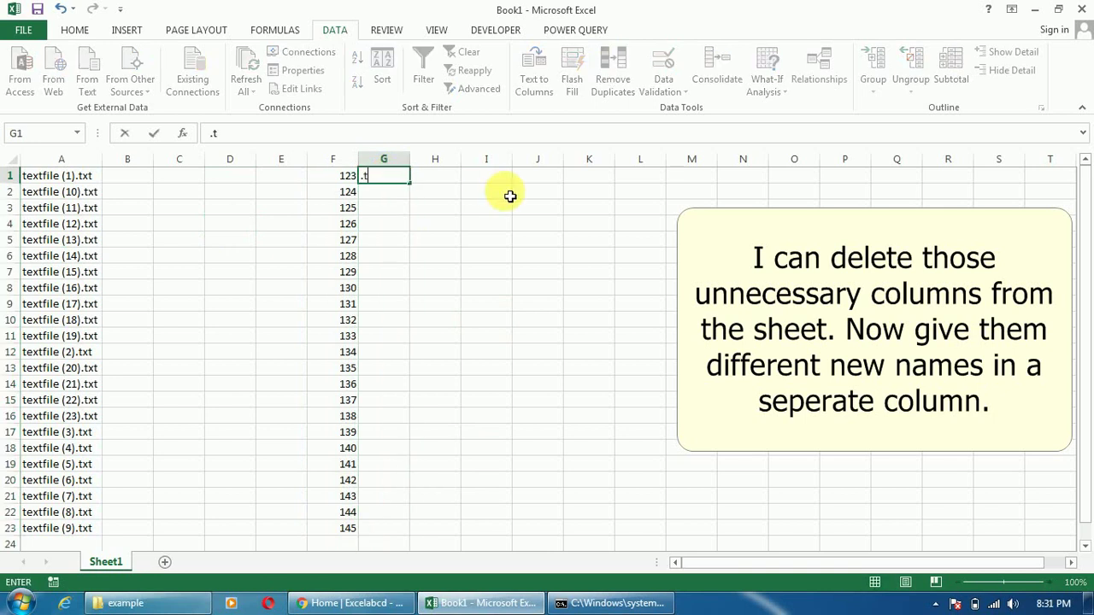
pyautogui.write('xr')
pyautogui.write('t')
pyautogui.press('Return')
pyautogui.press('Up')
pyautogui.hotkey('shift', 'Down')
pyautogui.hotkey('shift', 'Down')
pyautogui.hotkey('shift', 'Down')
pyautogui.hotkey('shift', 'Down')
pyautogui.hotkey('shift', 'Down')
pyautogui.hotkey('shift', 'Down')
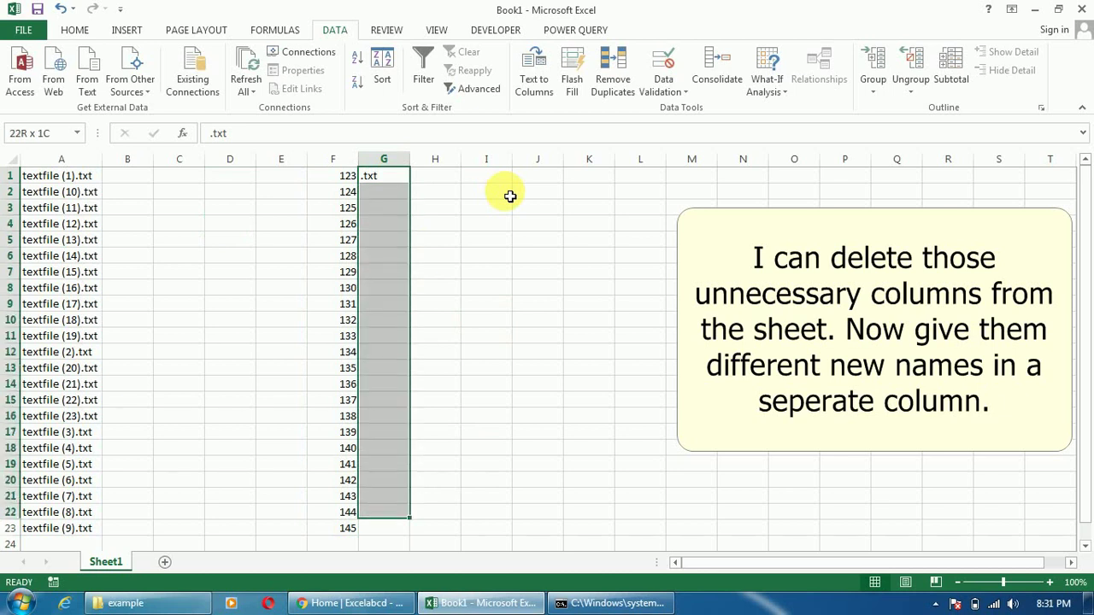
pyautogui.hotkey('shift', 'Down')
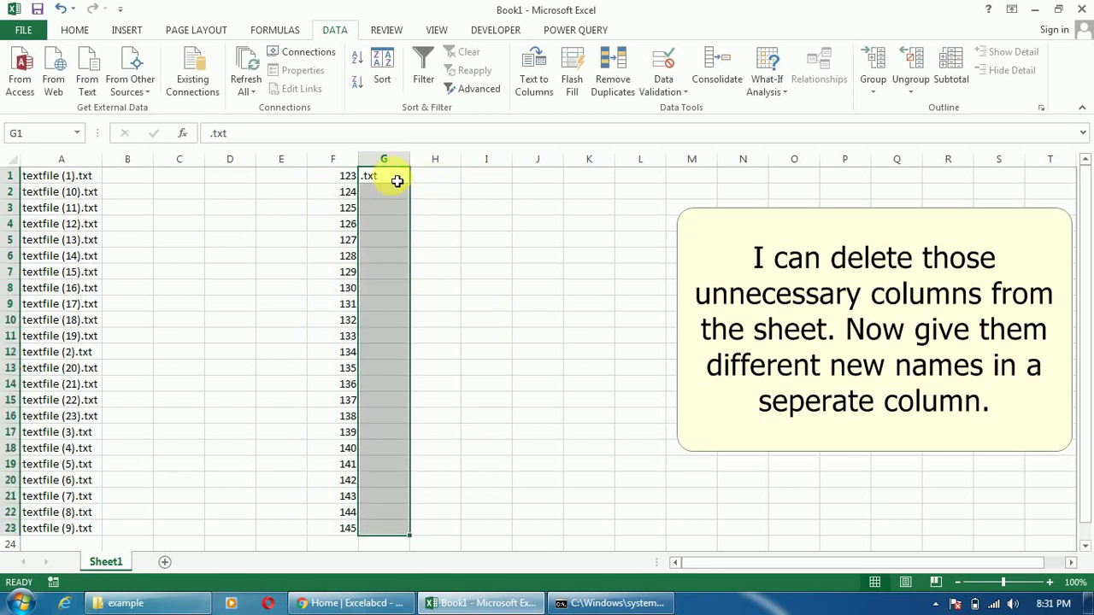
pyautogui.hotkey('ctrl', 'd')
pyautogui.click(530, 243)
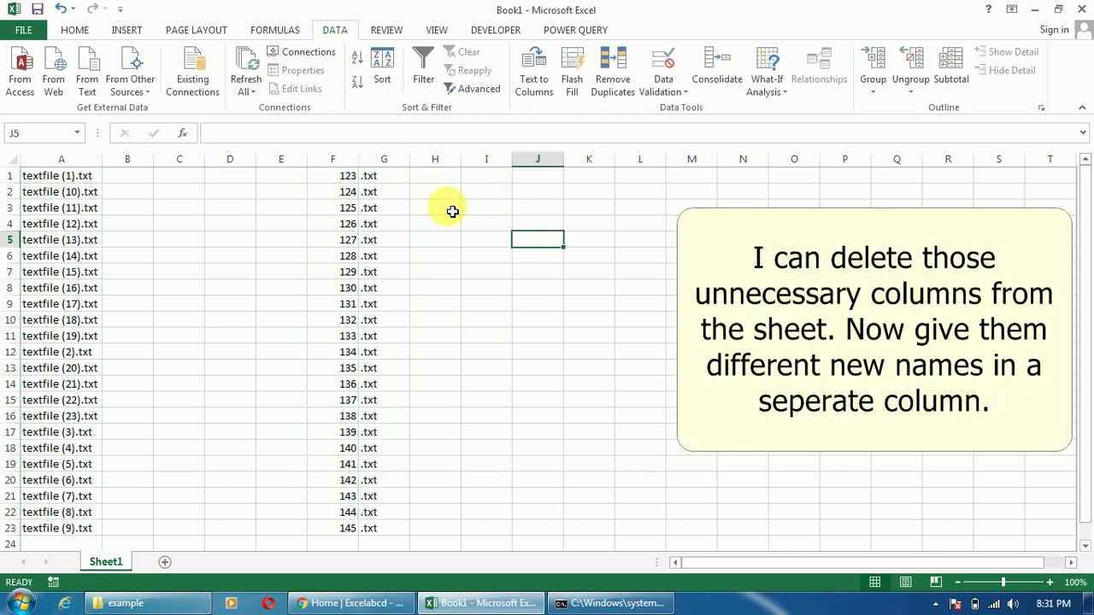
pyautogui.click(321, 248)
# Fill a double-quote mark down D1:D23, ending on cell H1
pyautogui.click(249, 208)
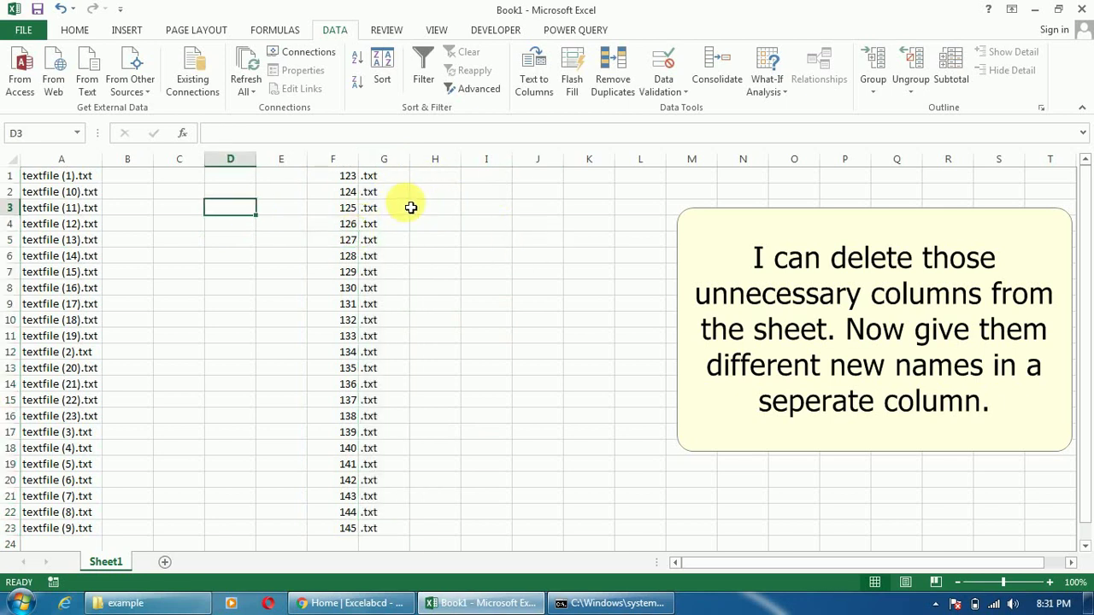
pyautogui.press('Up')
pyautogui.press('Up')
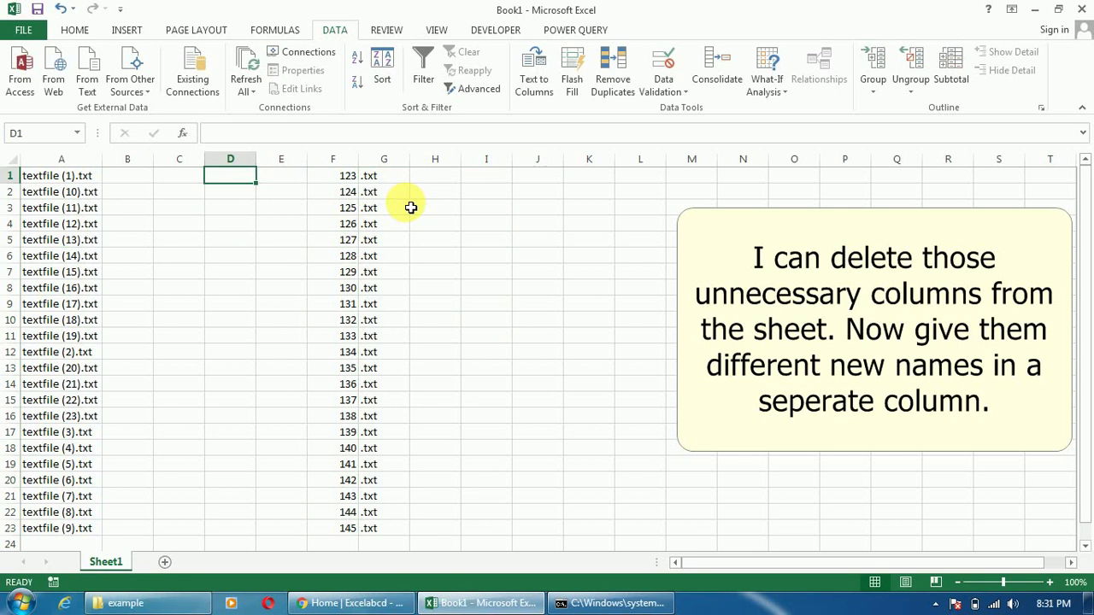
pyautogui.write('"')
pyautogui.press('Return')
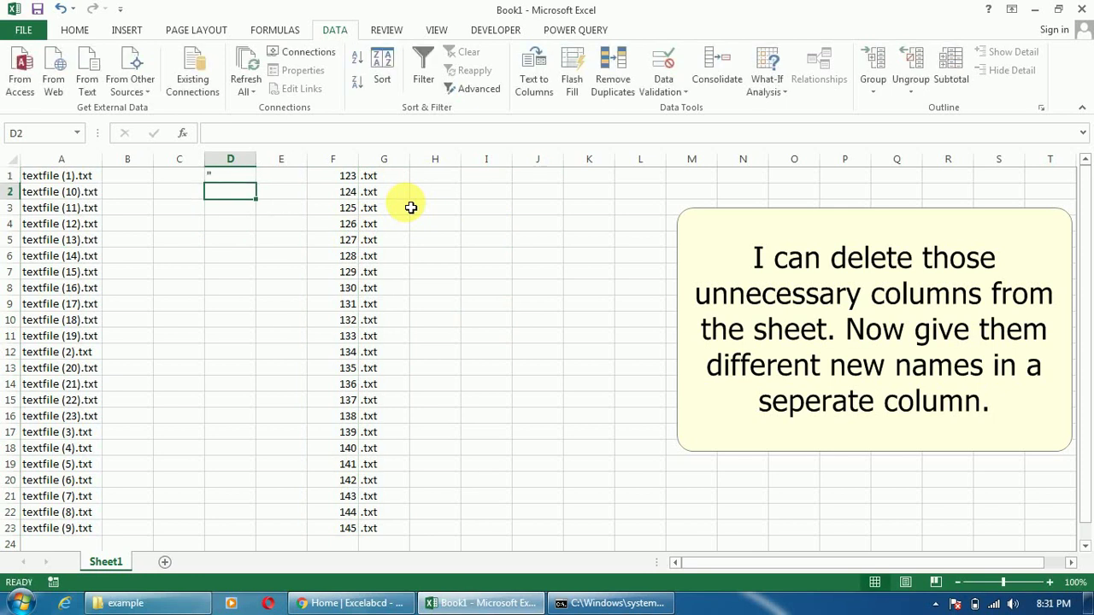
pyautogui.press('Up')
pyautogui.hotkey('shift', 'Down')
pyautogui.hotkey('shift', 'Down')
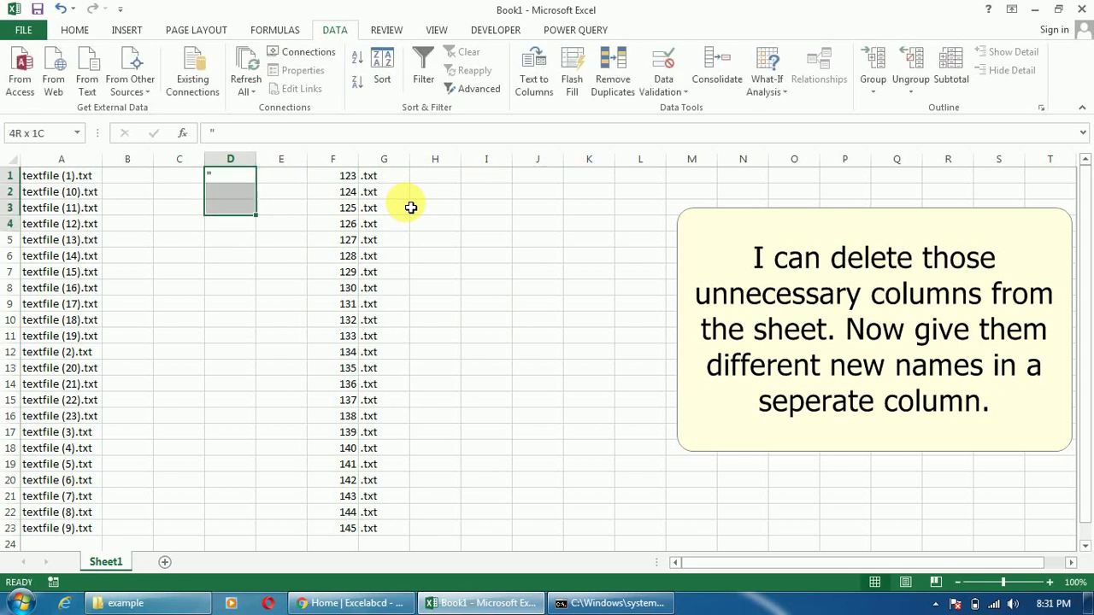
pyautogui.hotkey('shift', 'Down')
pyautogui.hotkey('shift', 'Down')
pyautogui.hotkey('shift', 'Down')
pyautogui.hotkey('shift', 'Down')
pyautogui.hotkey('shift', 'Down')
pyautogui.hotkey('ctrl', 'd')
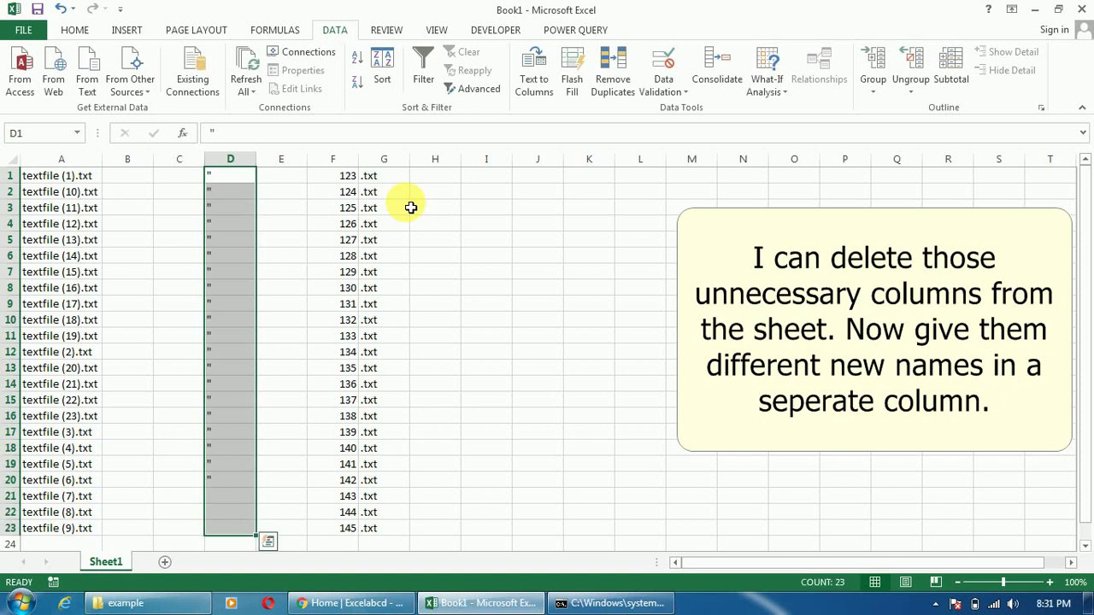
pyautogui.press('Right')
pyautogui.press('Right')
pyautogui.press('Right')
pyautogui.press('Right')
pyautogui.press('Right')
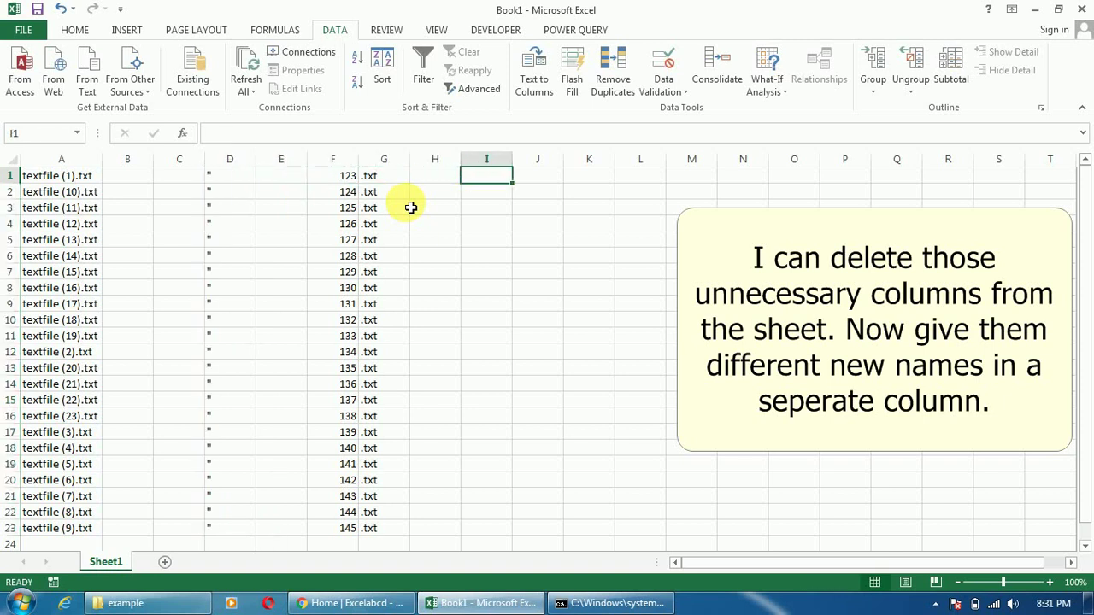
pyautogui.press('Left')
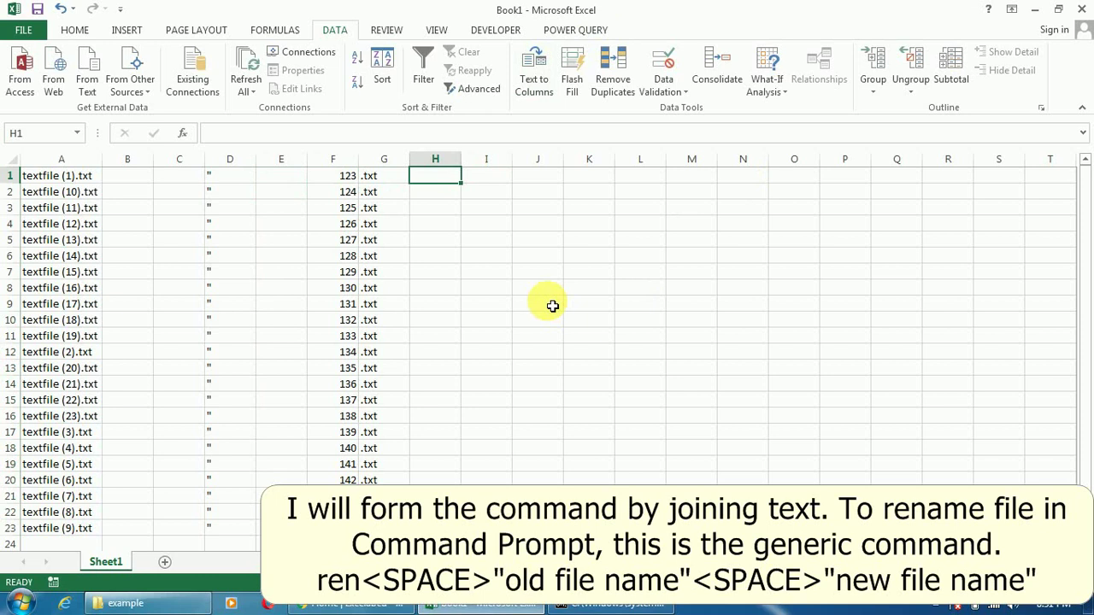
# Start the H1 formula ="ren "&D1&A1&D1 to quote the old file name
pyautogui.write('=')
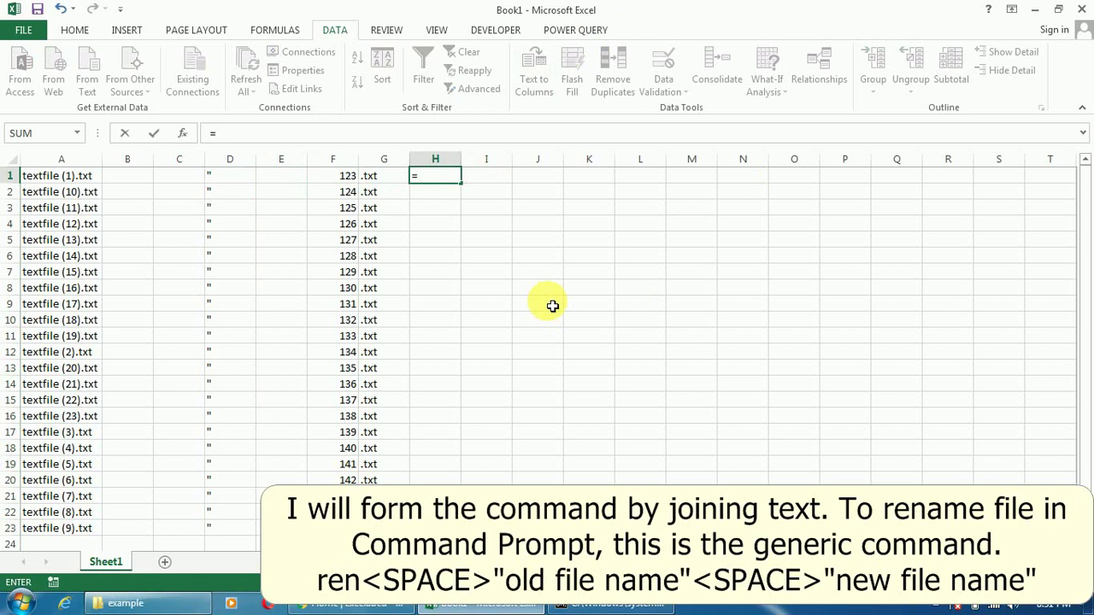
pyautogui.write('"')
pyautogui.press('Left')
pyautogui.press('Left')
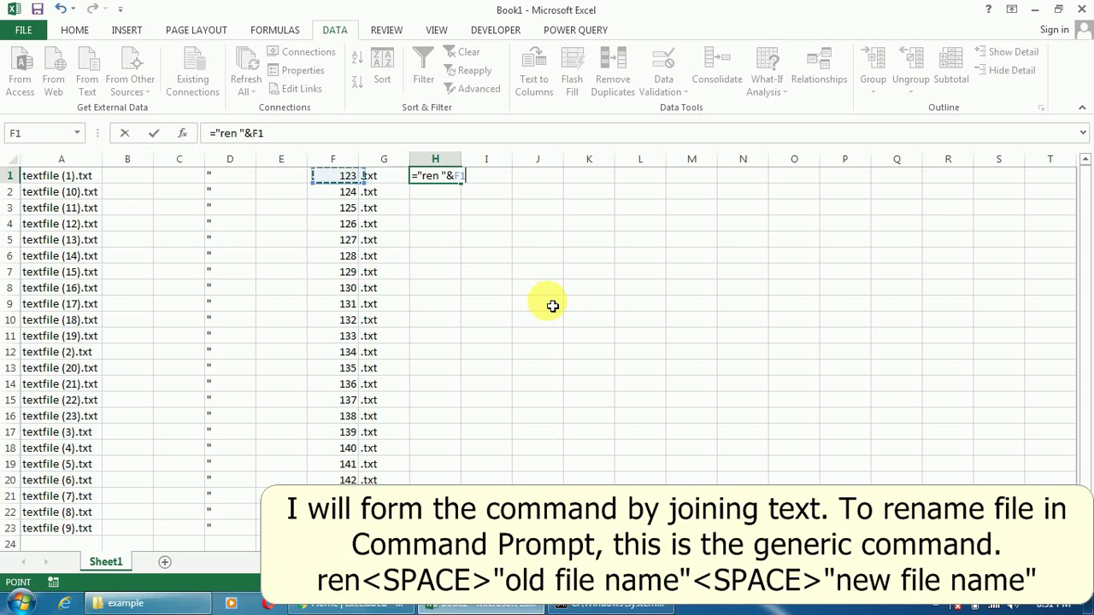
pyautogui.press('Left')
pyautogui.press('Left')
pyautogui.write('&')
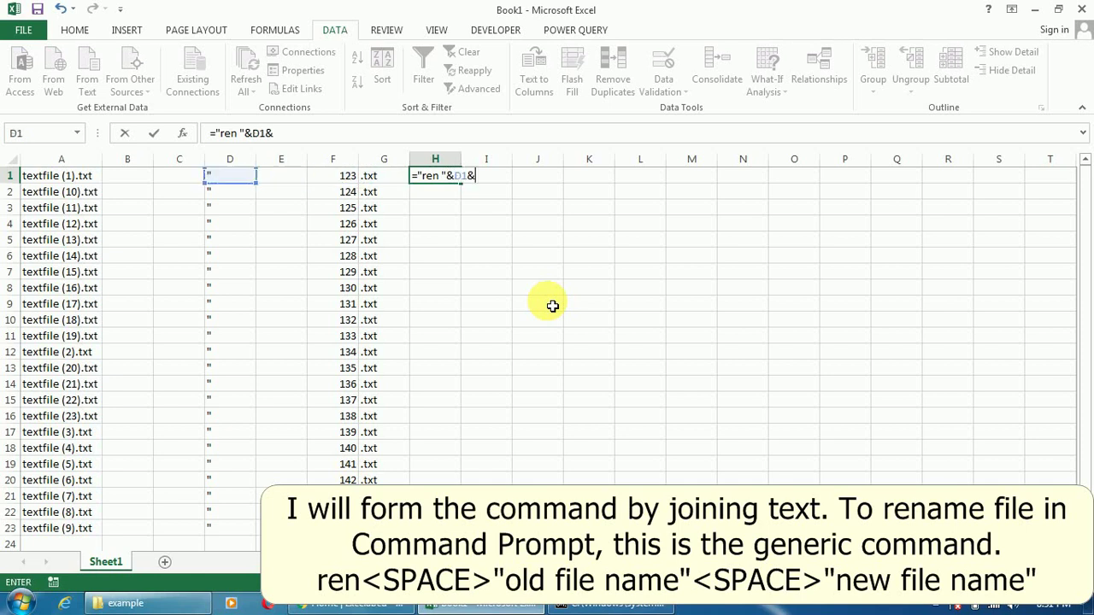
pyautogui.press('Left')
pyautogui.press('Left')
pyautogui.press('Left')
pyautogui.press('Left')
pyautogui.press('Left')
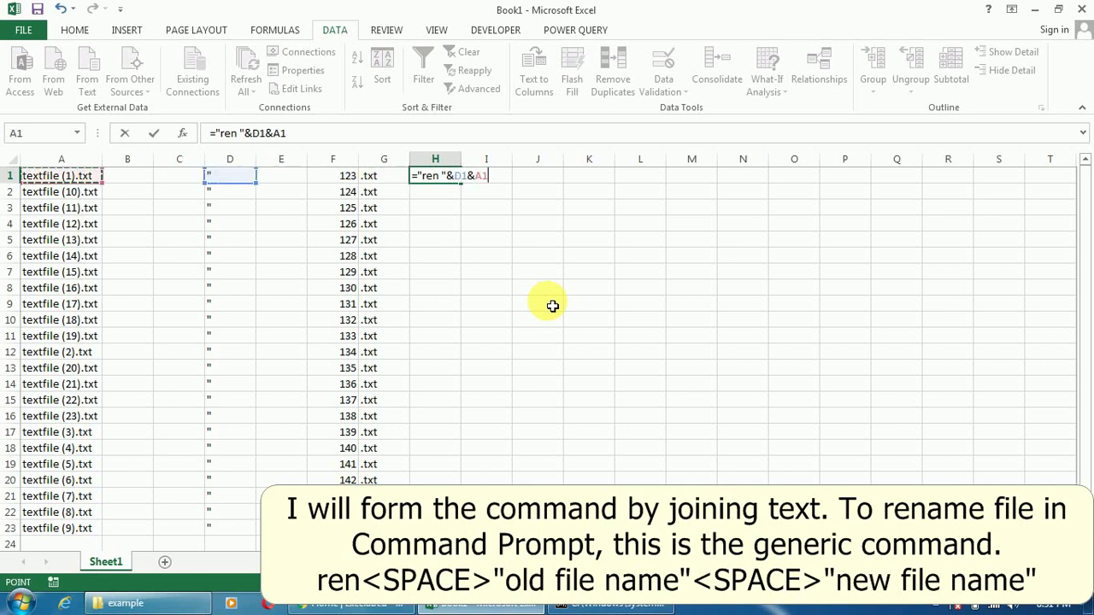
pyautogui.write('&')
pyautogui.press('Left')
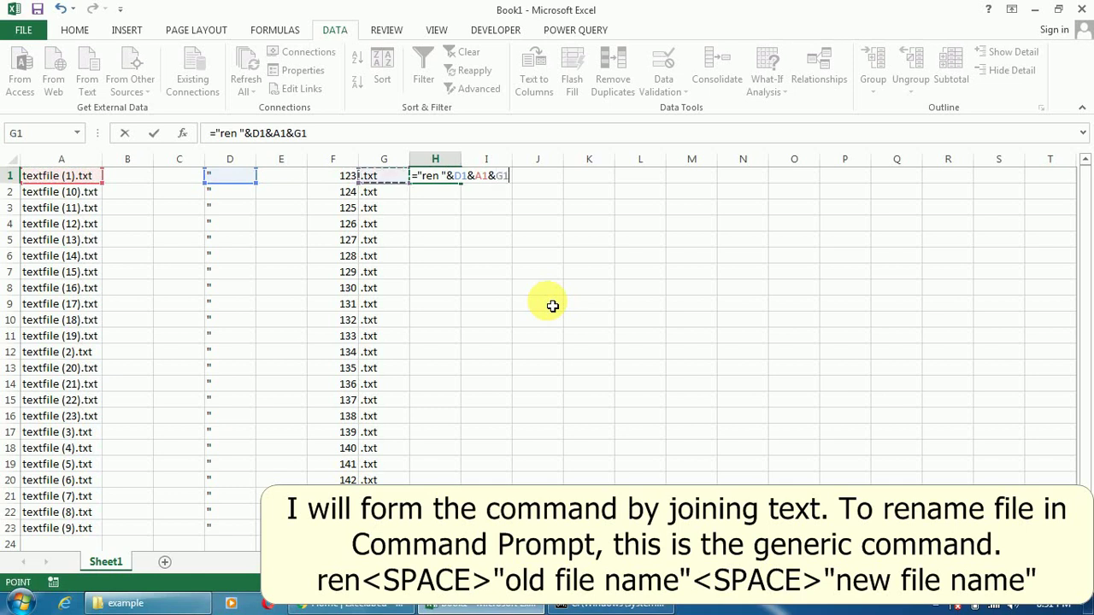
pyautogui.press('Left')
pyautogui.press('Left')
pyautogui.press('Left')
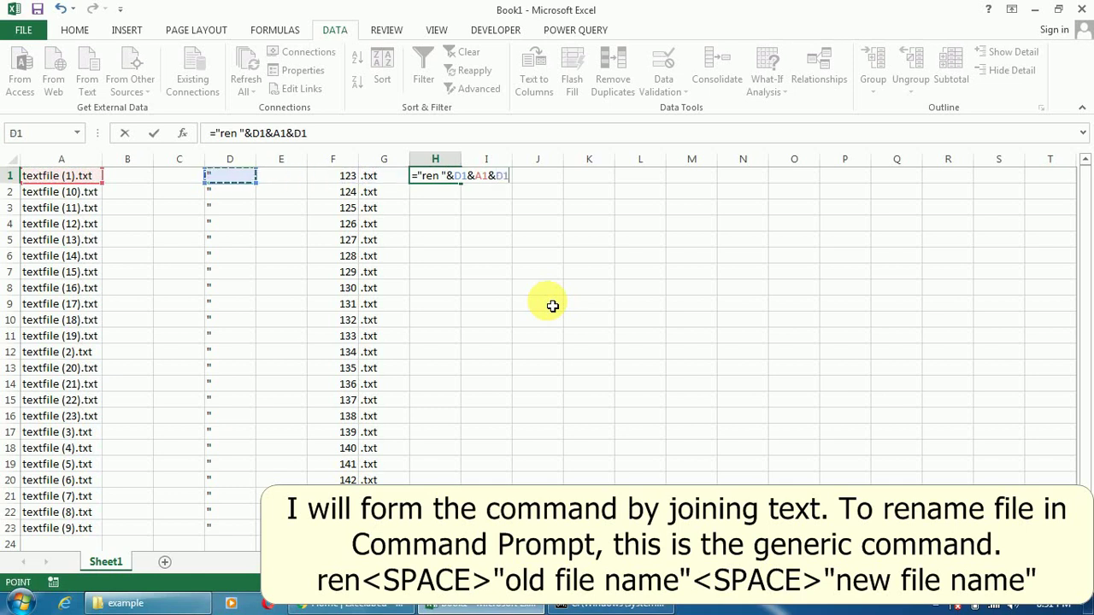
pyautogui.write('&" "&')
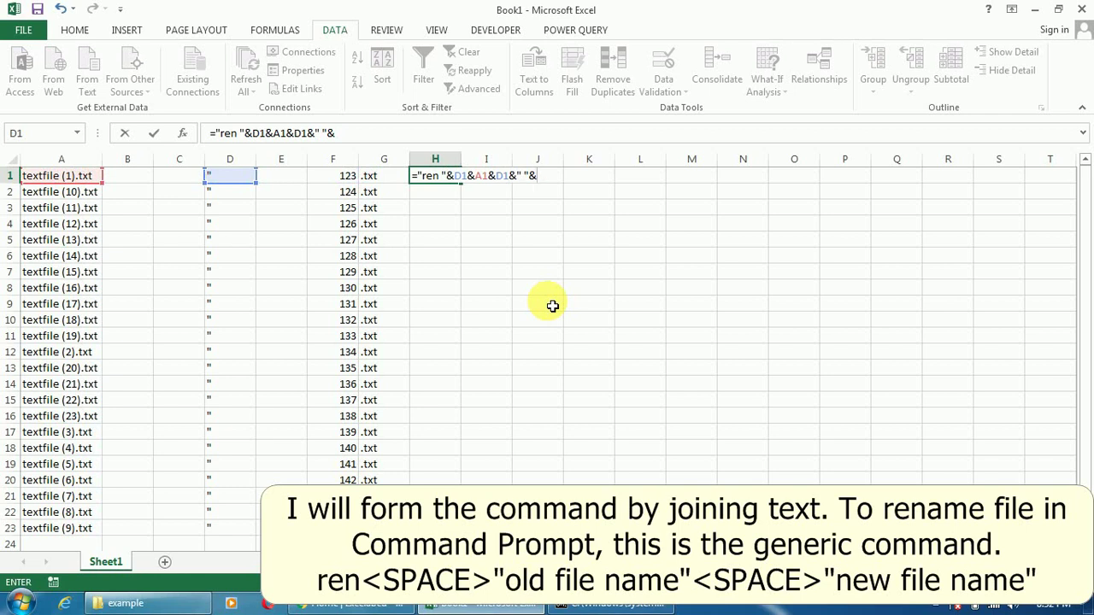
# Finish it with &" "&D1&F1&G1&D1, fill down to H23, and copy the commands
pyautogui.press('Left')
pyautogui.press('Left')
pyautogui.press('Left')
pyautogui.press('Left')
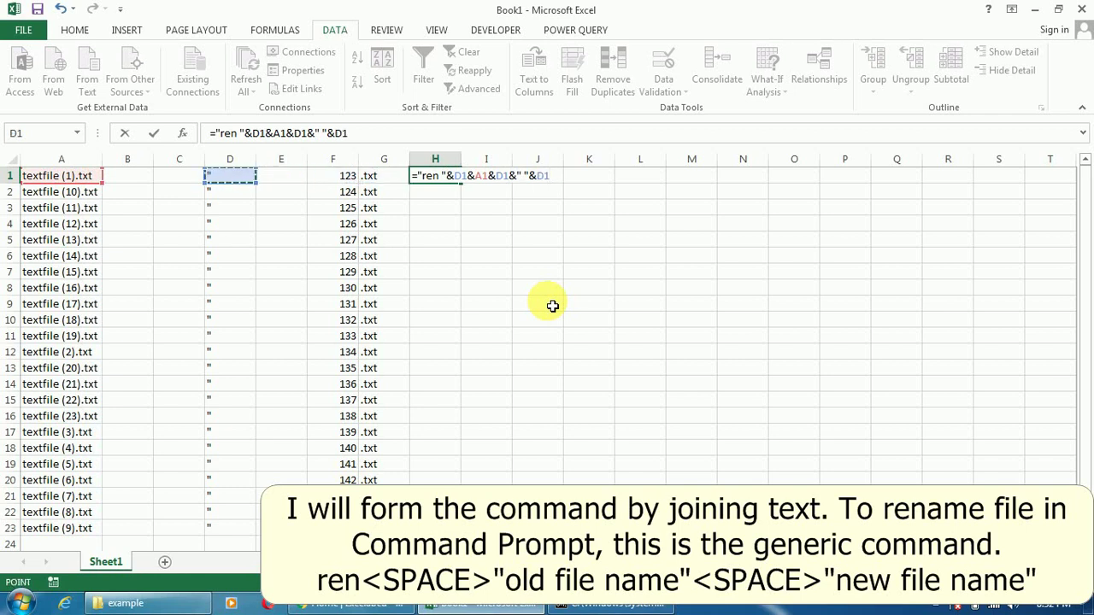
pyautogui.write('&')
pyautogui.press('Left')
pyautogui.press('Left')
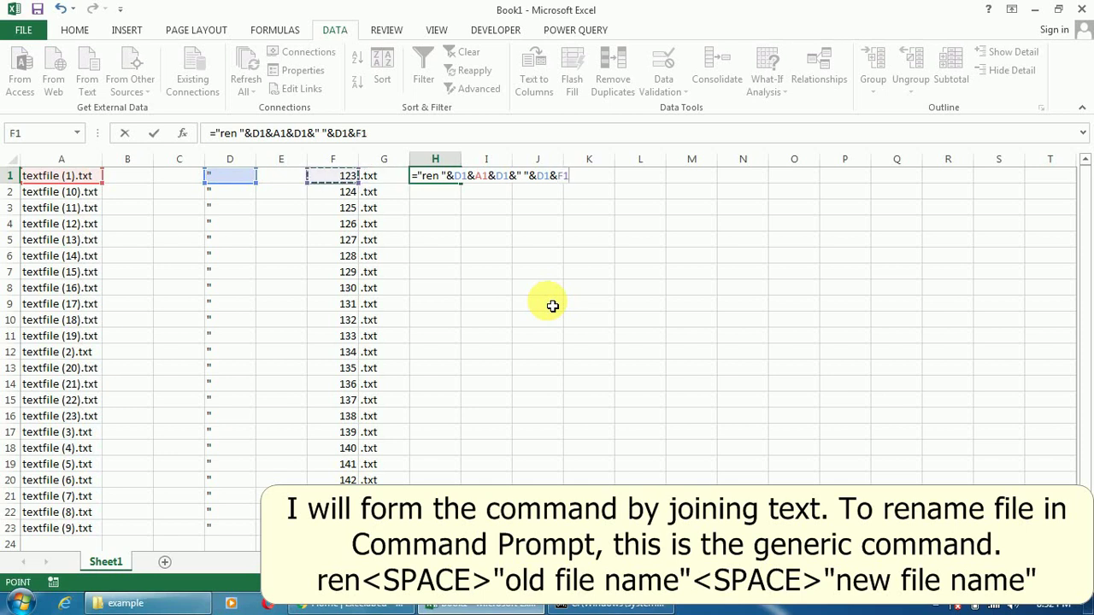
pyautogui.write('&')
pyautogui.press('Left')
pyautogui.press('Left')
pyautogui.press('Right')
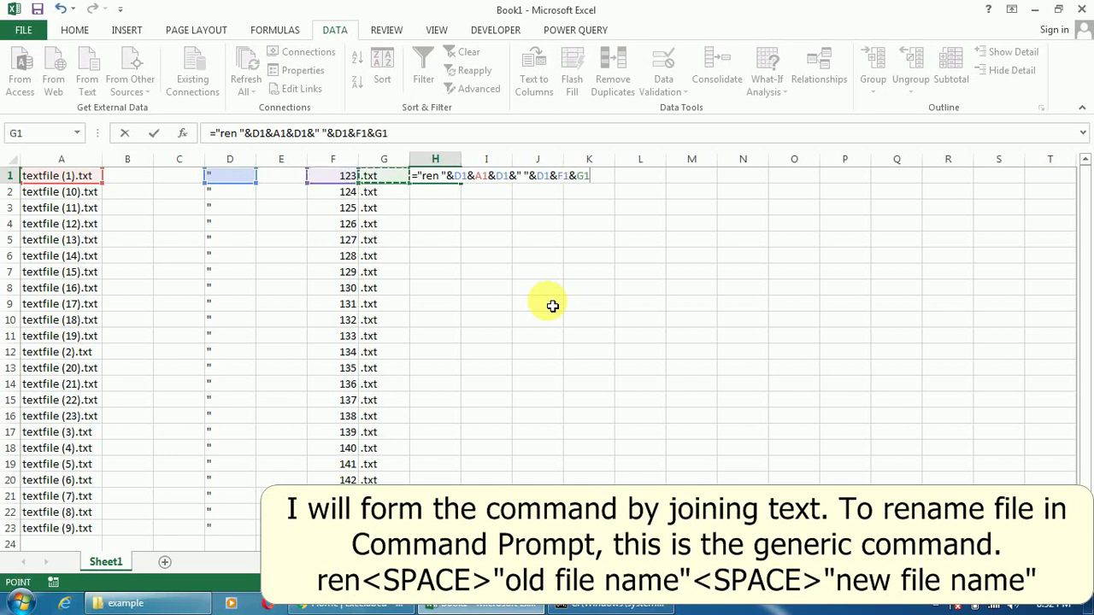
pyautogui.write('&')
pyautogui.press('Left')
pyautogui.press('Left')
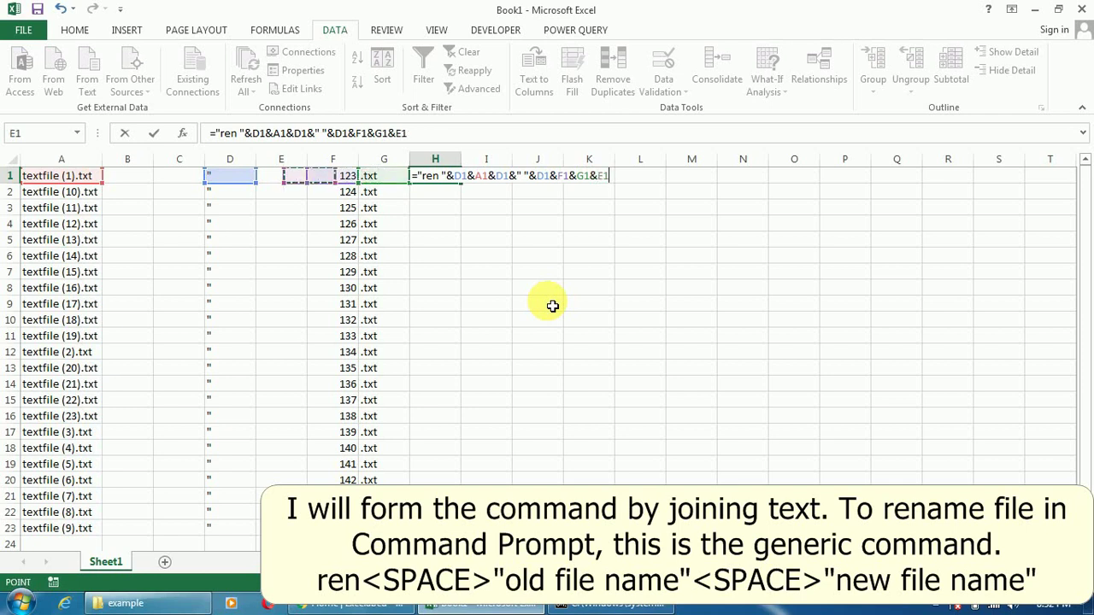
pyautogui.press('Left')
pyautogui.press('Left')
pyautogui.press('Return')
pyautogui.press('Up')
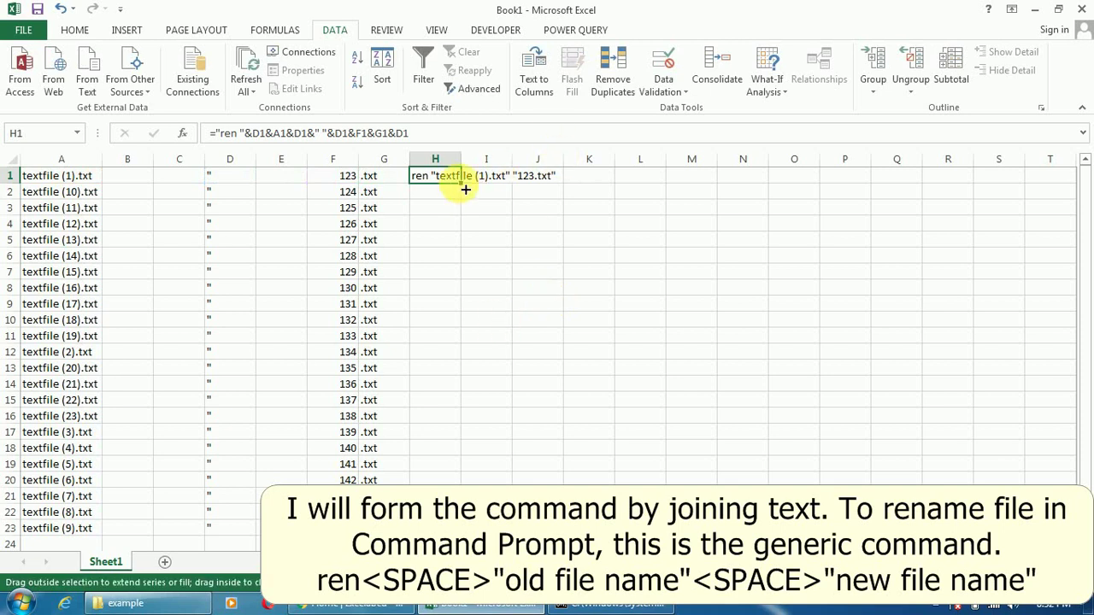
pyautogui.moveTo(465, 189); pyautogui.dragTo(436, 528)
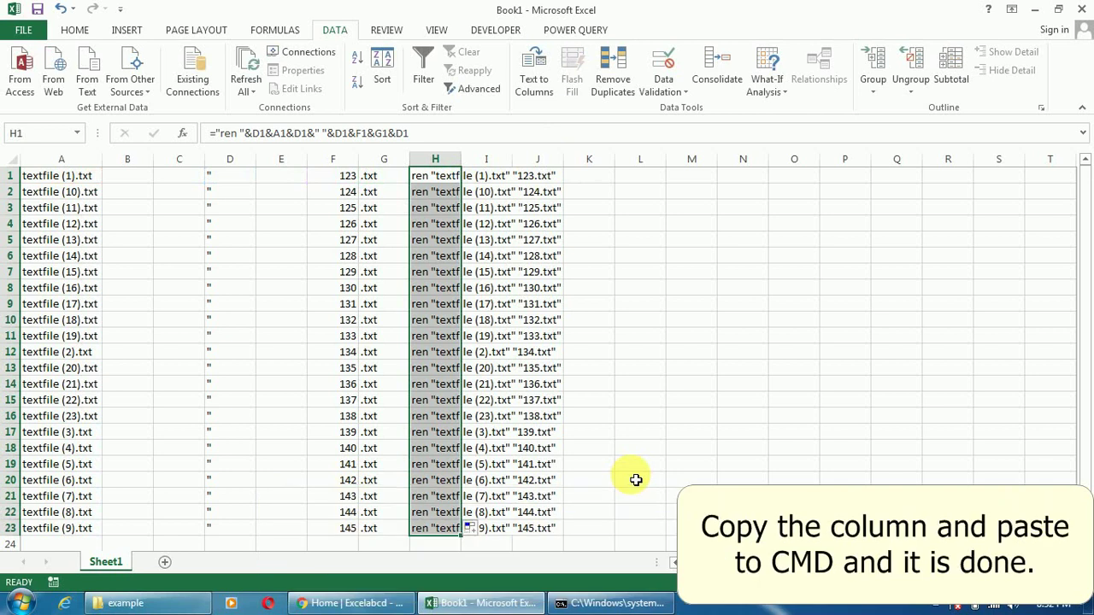
pyautogui.hotkey('ctrl', 'c')
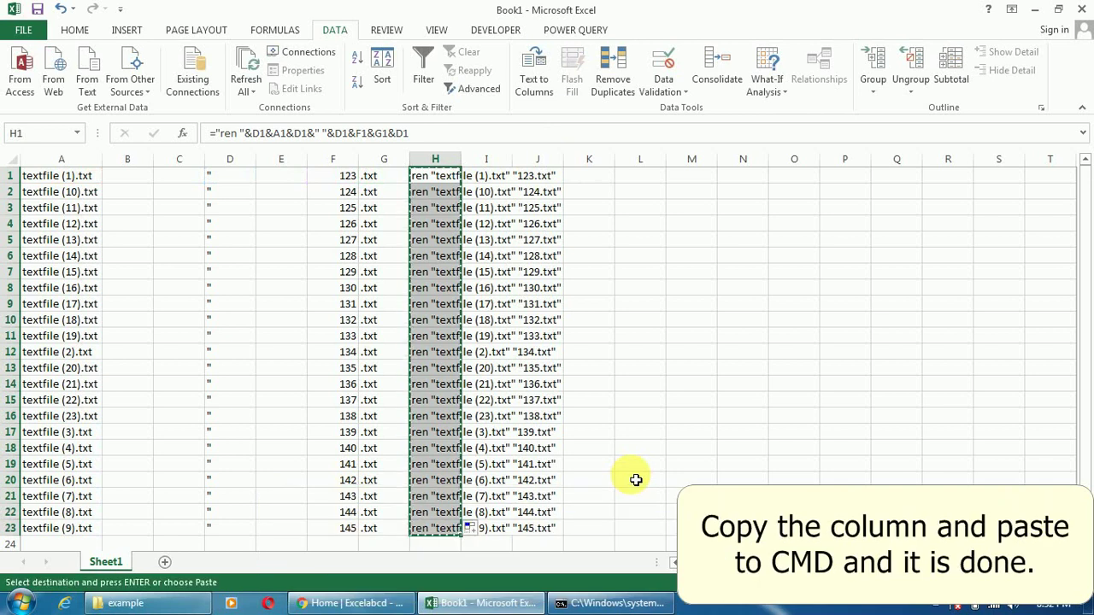
# Paste and run the 23 ren commands in Command Prompt, then view the renamed files
pyautogui.click(598, 603)
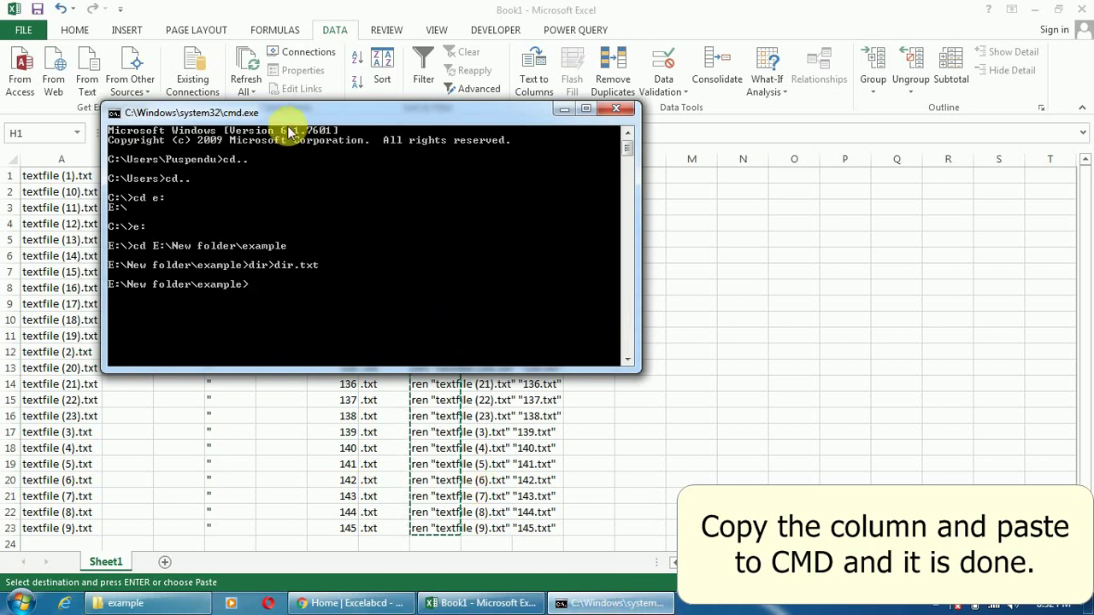
pyautogui.rightClick(291, 115)
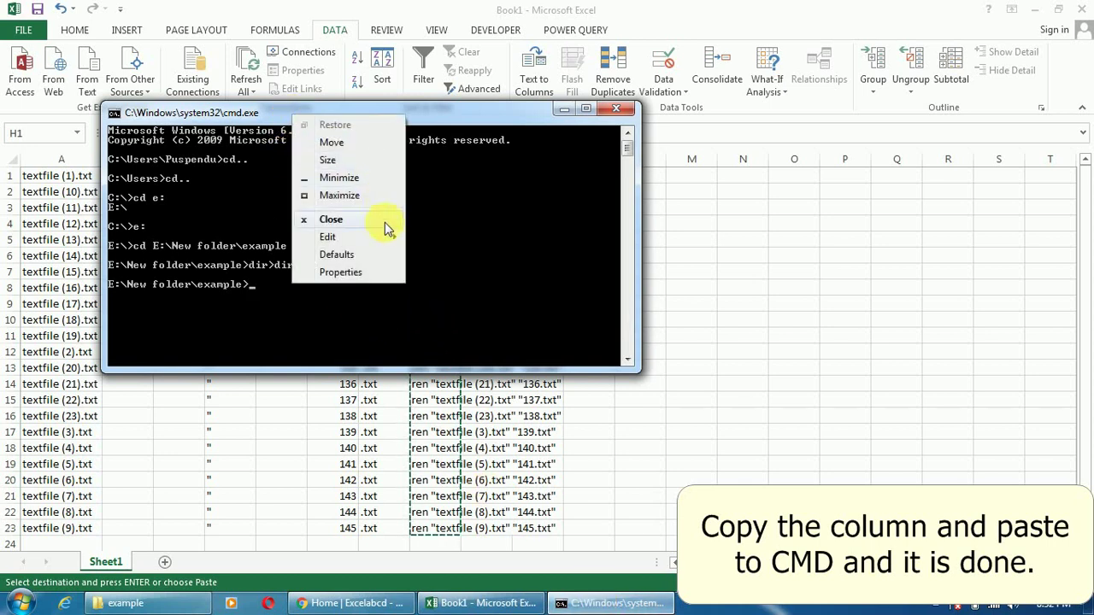
pyautogui.moveTo(383, 237)
pyautogui.click(441, 272)
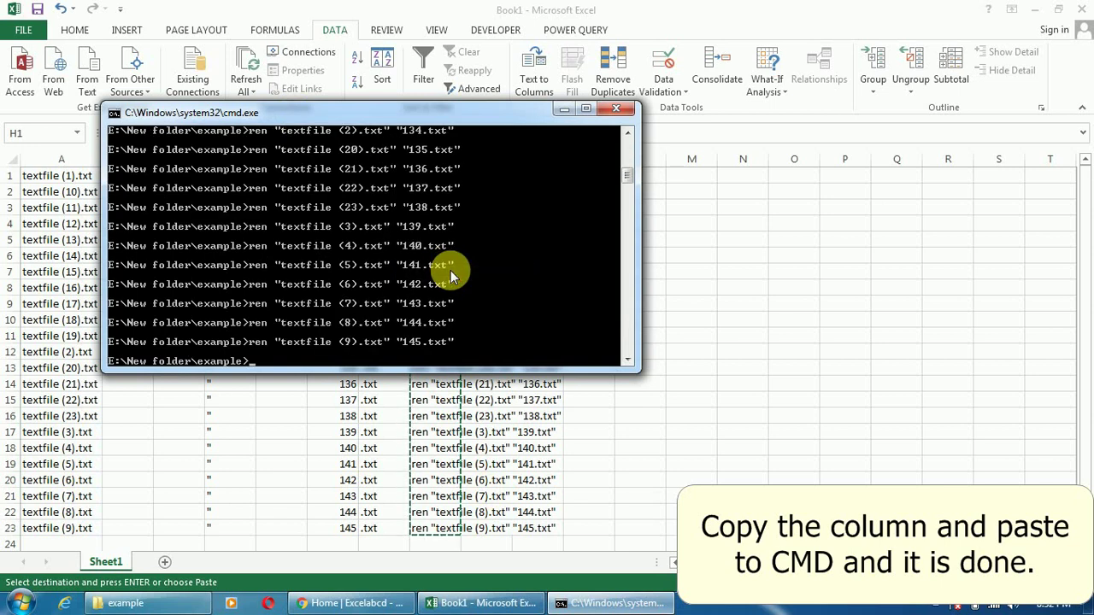
pyautogui.click(170, 603)
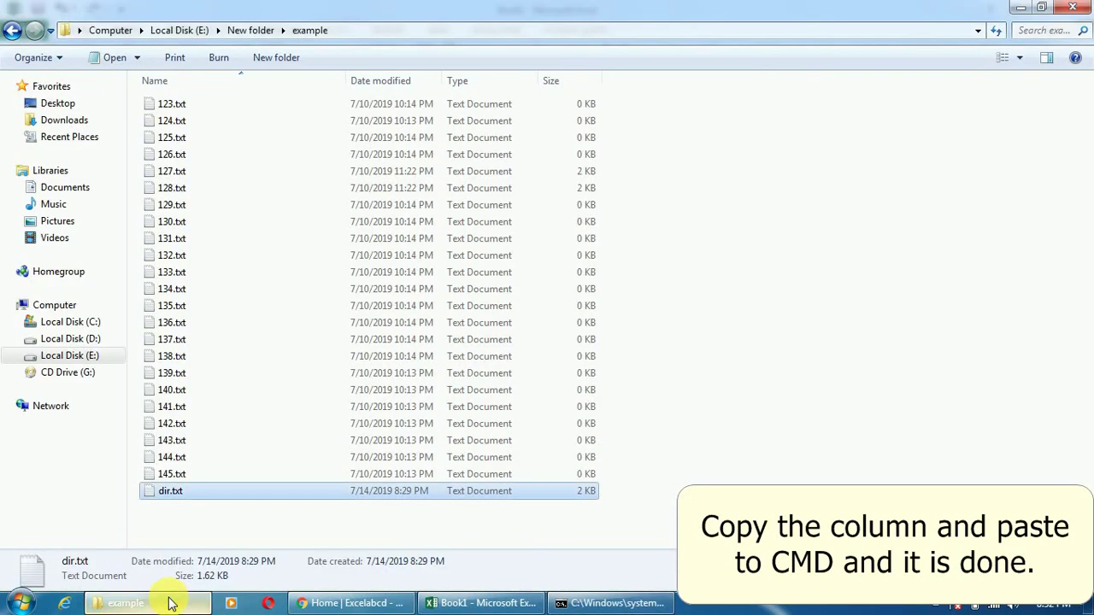
pyautogui.click(821, 259)
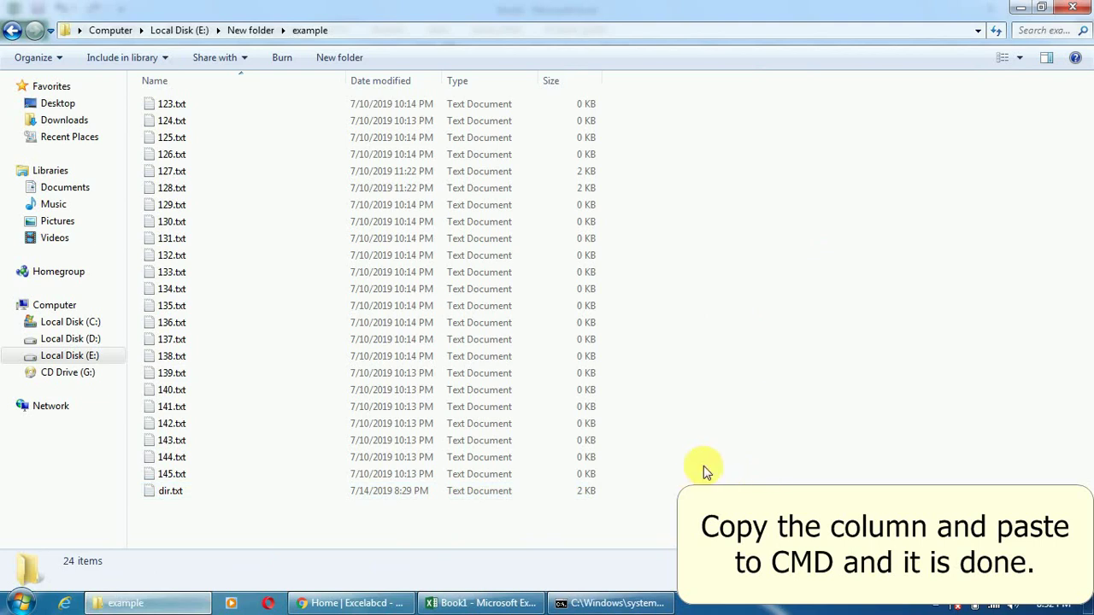
pyautogui.moveTo(703, 466); pyautogui.dragTo(199, 122)
pyautogui.moveTo(619, 472); pyautogui.dragTo(187, 101)
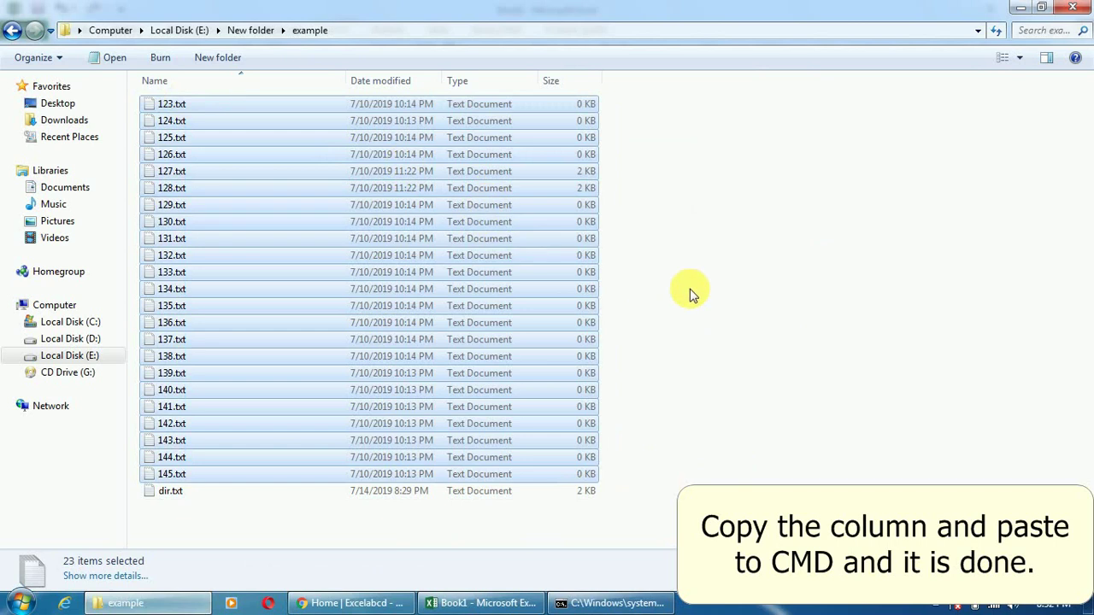
pyautogui.click(744, 309)
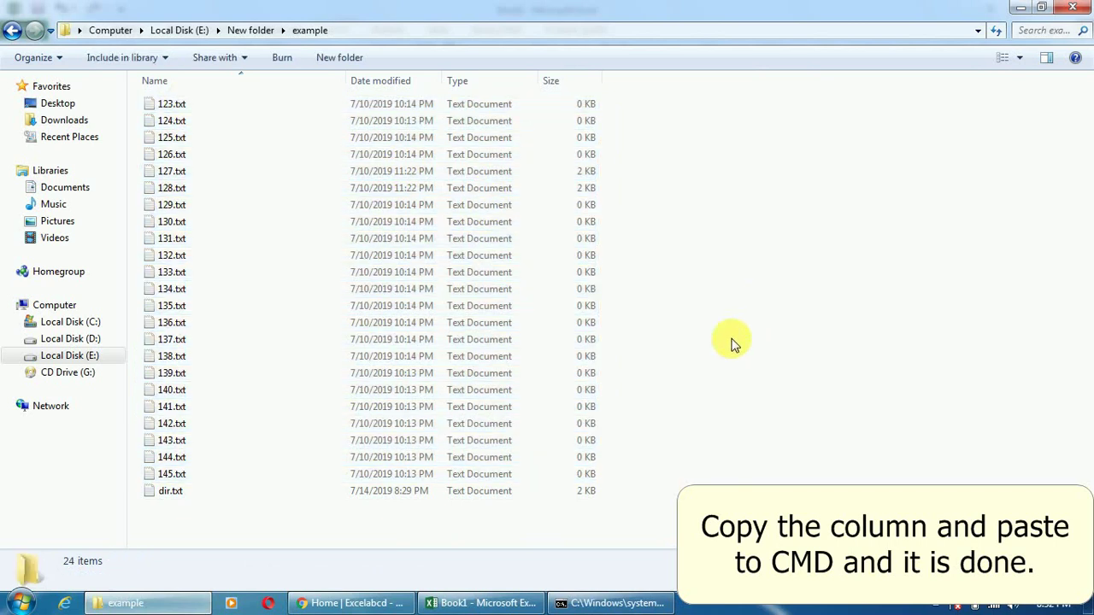